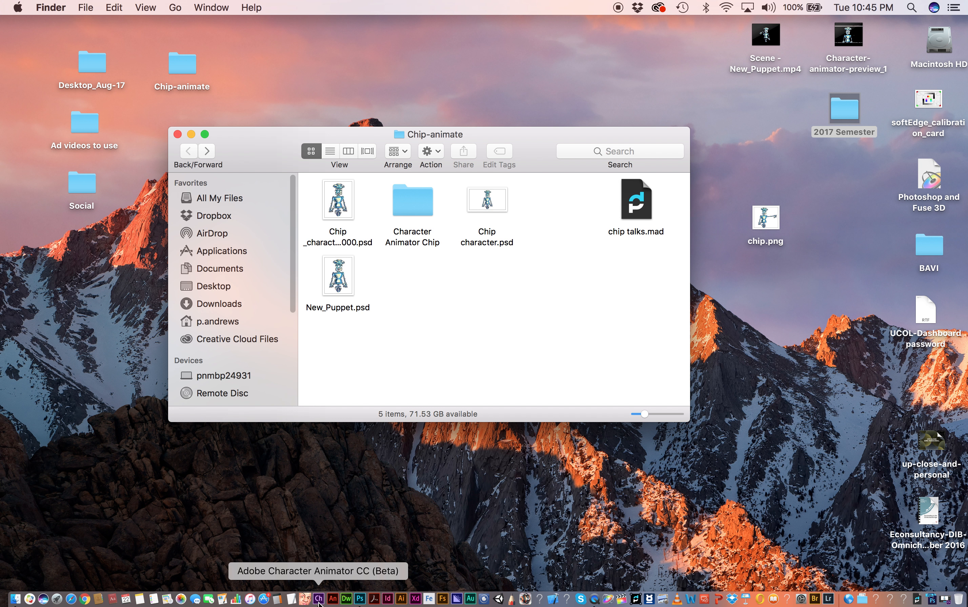
Switch to Adobe Character Animator, set the rest pose and test the robot puppet's arms by pulling both hands outward
{"action": "left_click", "coordinate": [319, 599]}
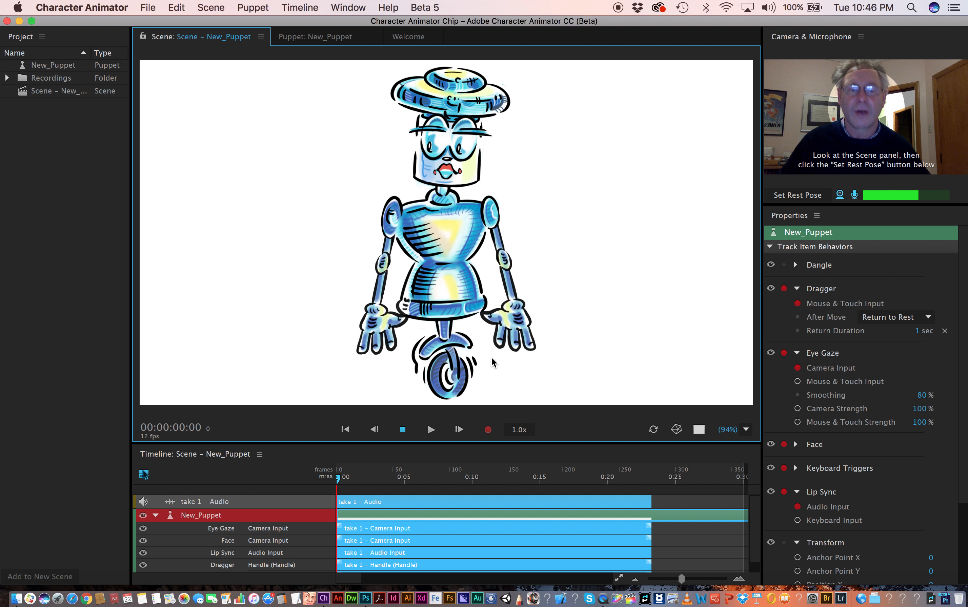
{"action": "left_click", "coordinate": [794, 196]}
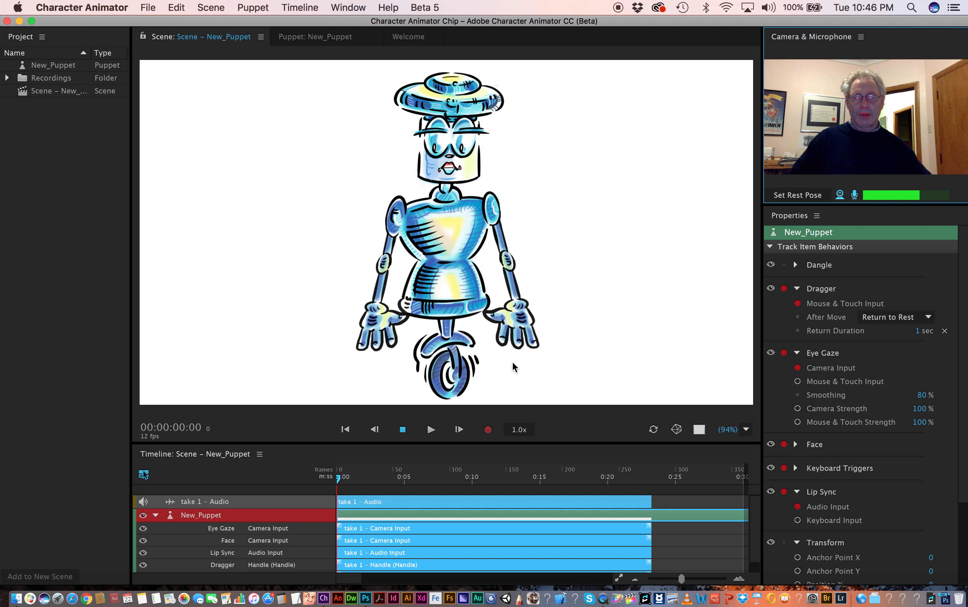
{"action": "left_click_drag", "start_coordinate": [523, 332], "coordinate": [575, 232]}
{"action": "left_click_drag", "start_coordinate": [377, 325], "coordinate": [309, 253]}
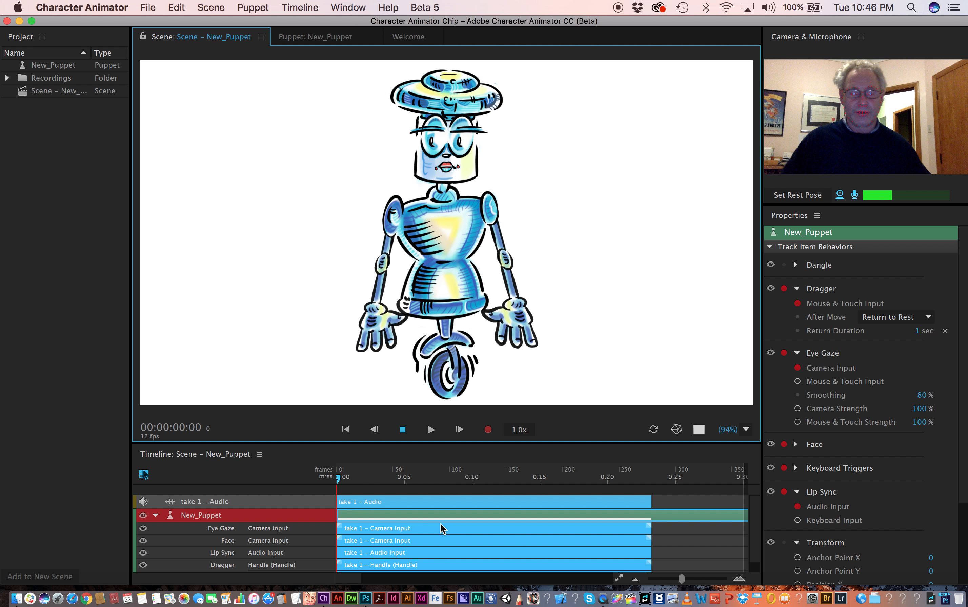
Create a new project named "Character Animator Project 2" in the Chip-animate folder
{"action": "left_click", "coordinate": [147, 7]}
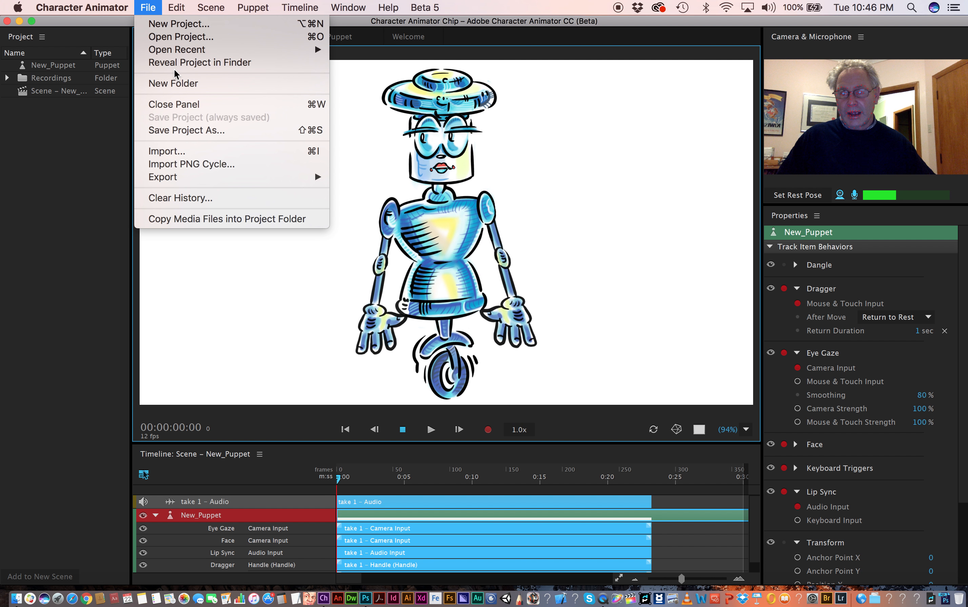
{"action": "left_click", "coordinate": [186, 25]}
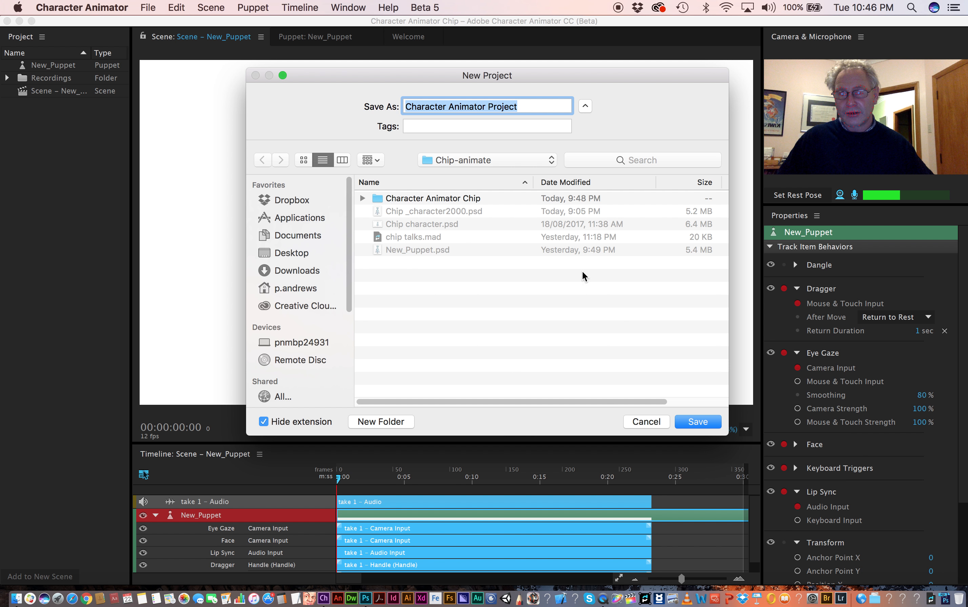
{"action": "left_click", "coordinate": [525, 109]}
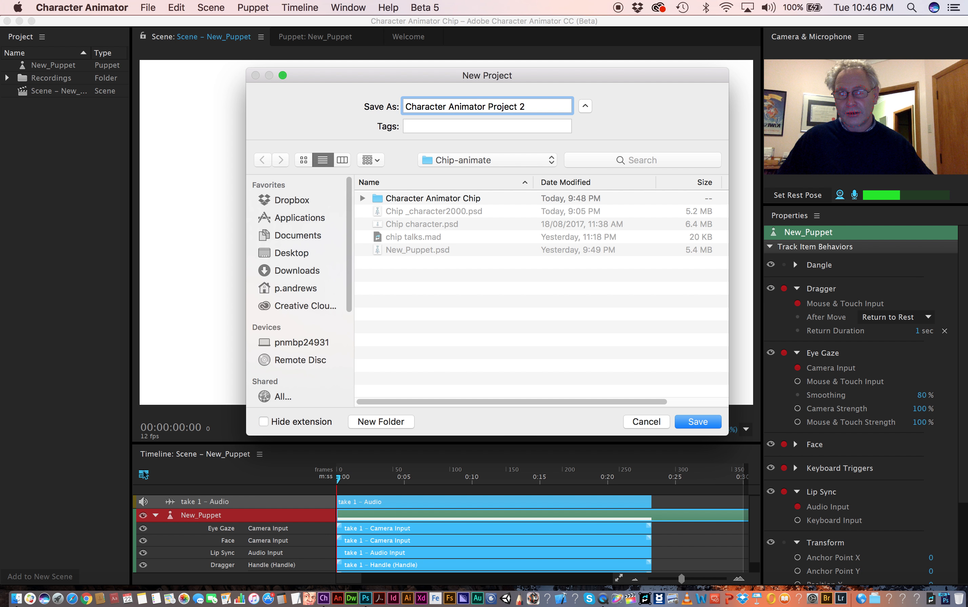
{"action": "key", "text": "Return"}
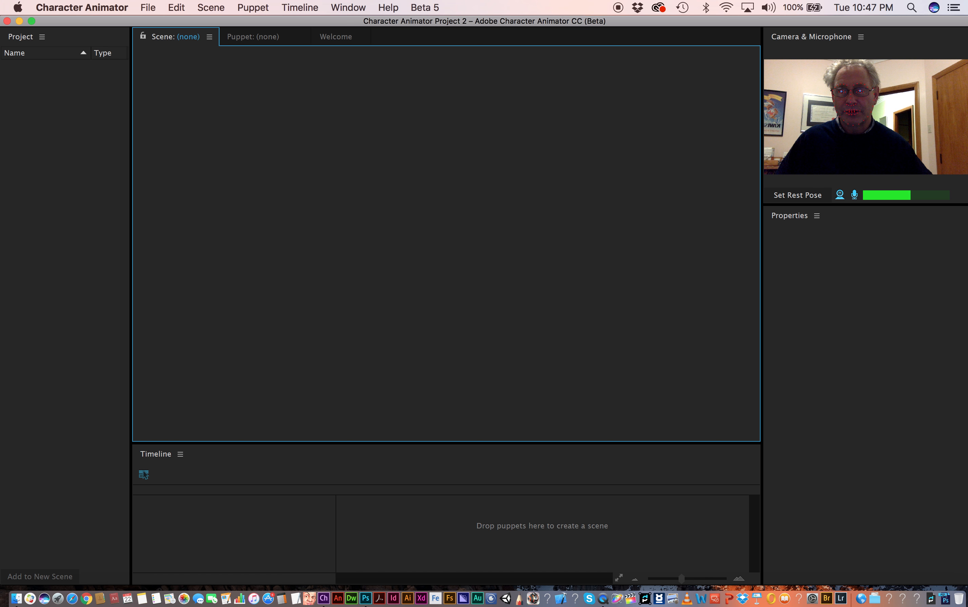
Create a new puppet in Photoshop from the customizable template offered on the Welcome screen
{"action": "left_click", "coordinate": [148, 7]}
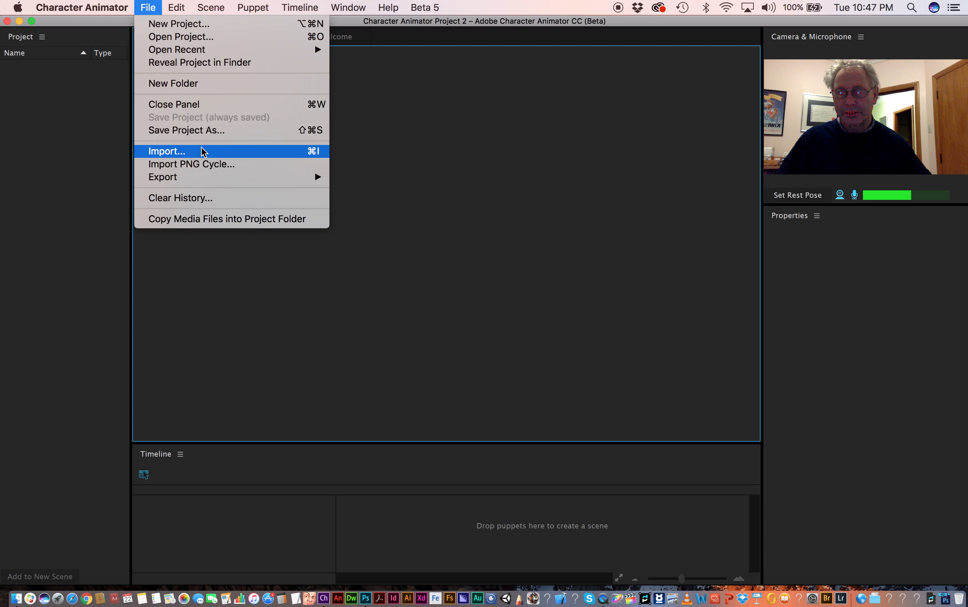
{"action": "left_click", "coordinate": [370, 84]}
{"action": "left_click", "coordinate": [337, 38]}
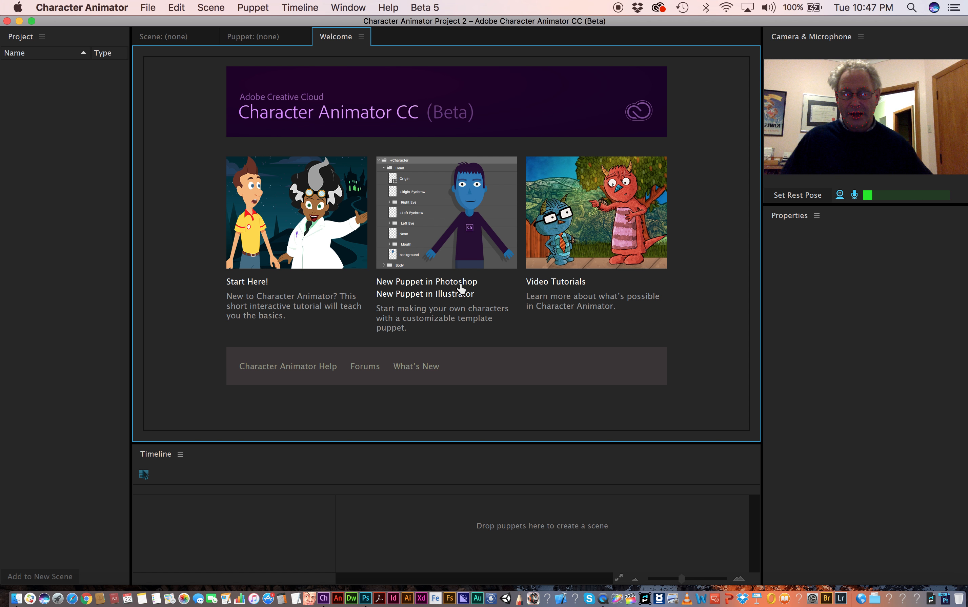
{"action": "left_click", "coordinate": [466, 232]}
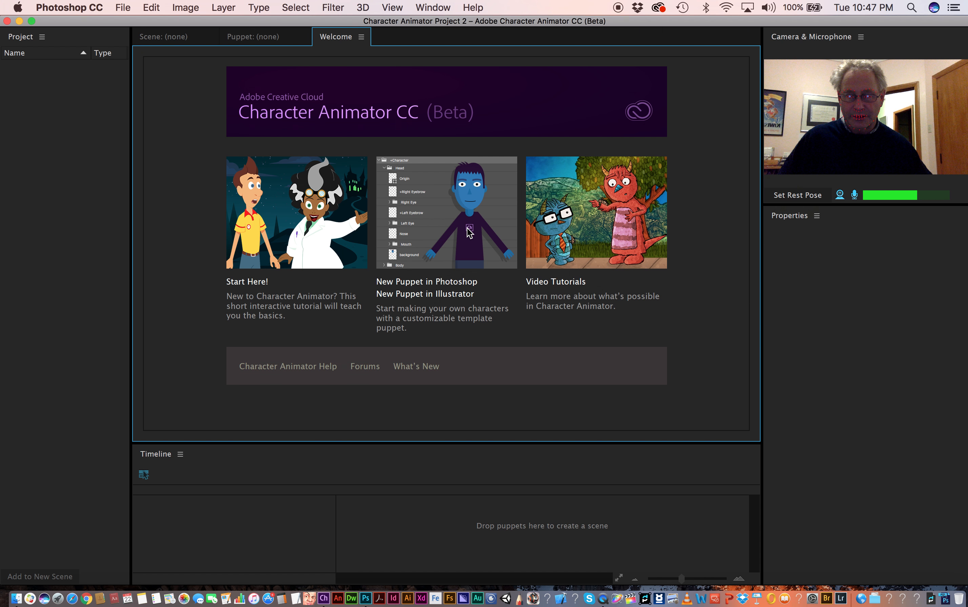
{"action": "left_click", "coordinate": [444, 462]}
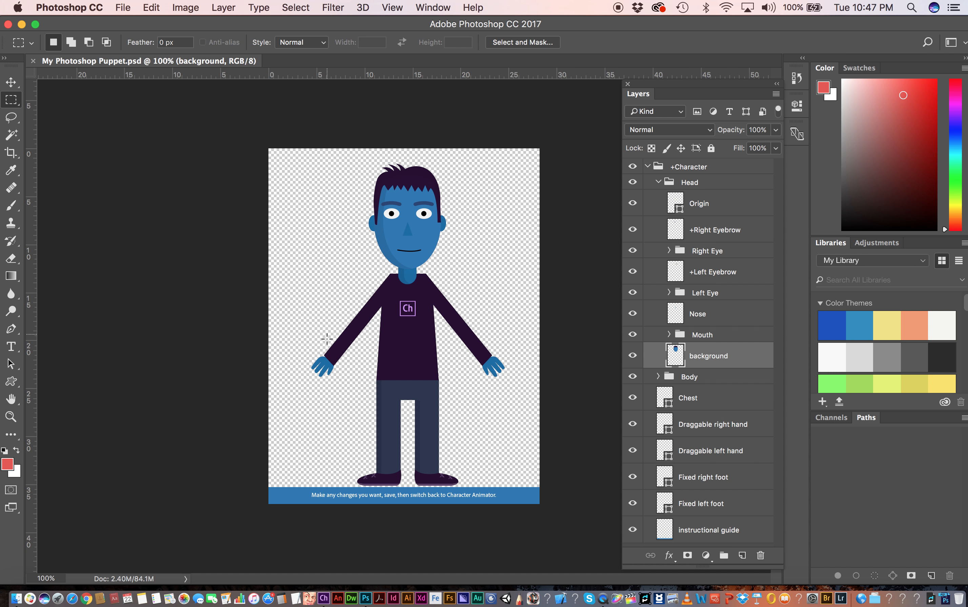
Toggle the visibility of the Instructional guide layer in My Photoshop Puppet.psd and delete that layer
{"action": "left_click", "coordinate": [633, 530]}
{"action": "left_click", "coordinate": [632, 530]}
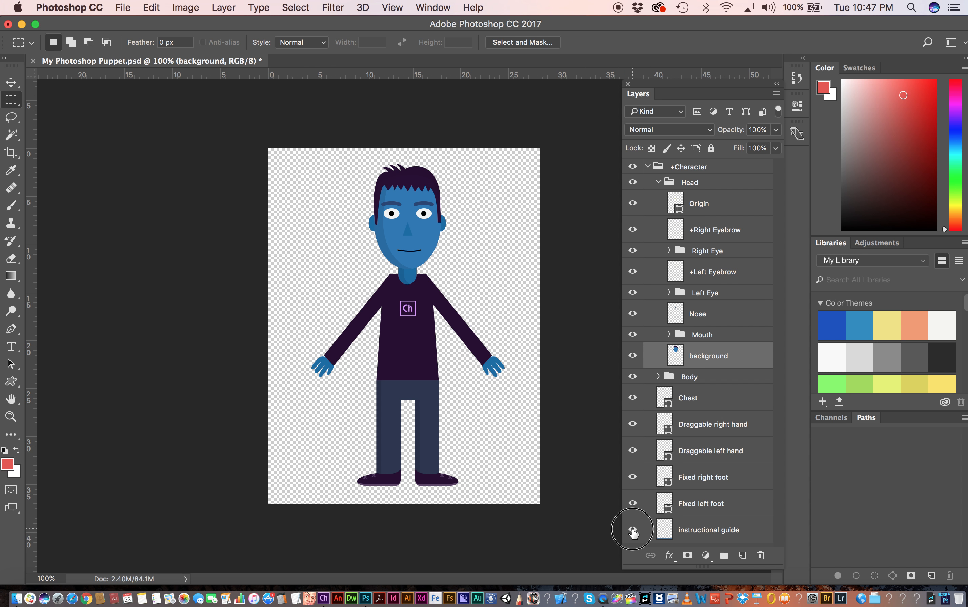
{"action": "left_click", "coordinate": [735, 530]}
{"action": "left_click_drag", "start_coordinate": [735, 530], "coordinate": [761, 556]}
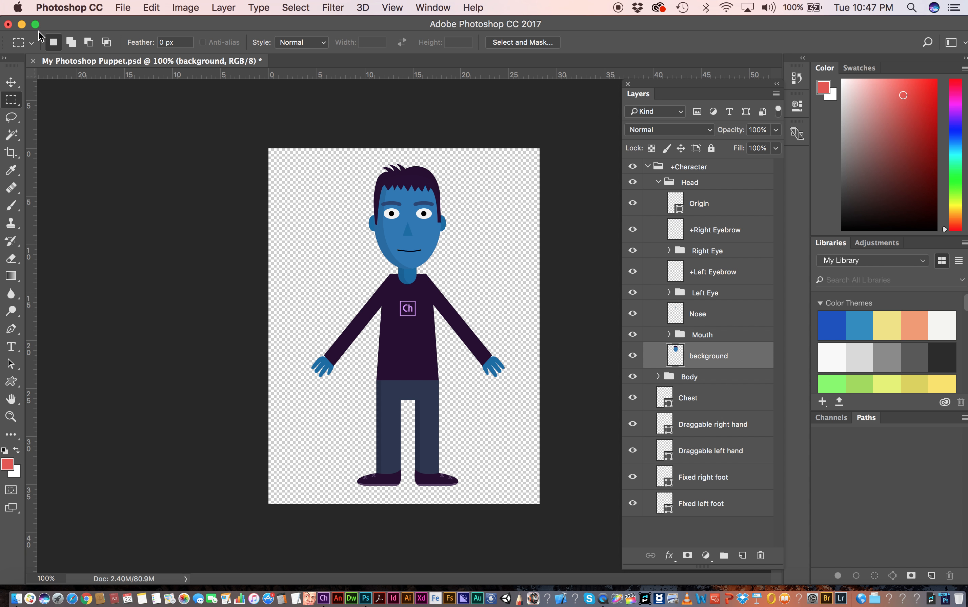
Return to Character Animator and test the template puppet by pulling both of its hands around the scene
{"action": "left_click", "coordinate": [20, 26]}
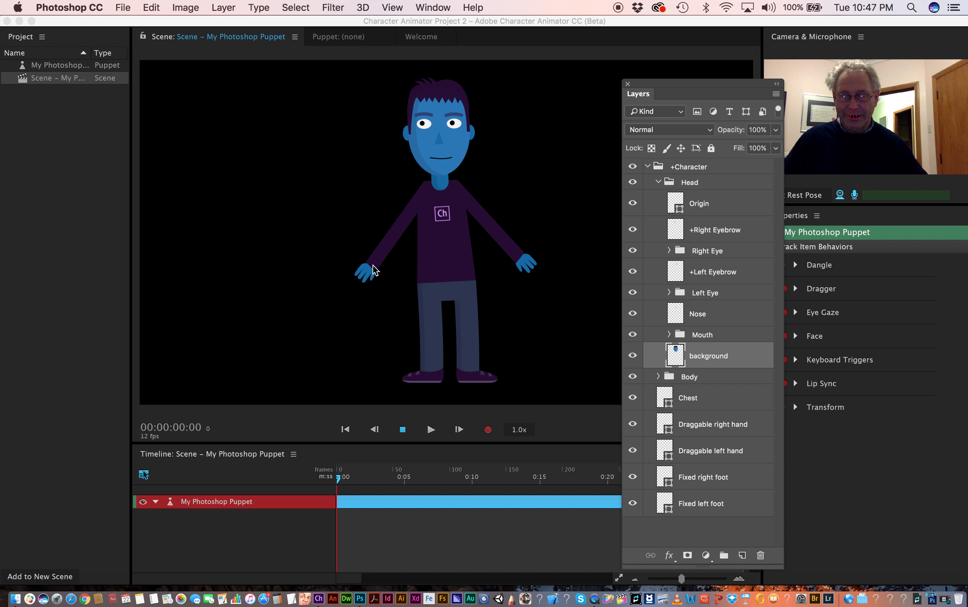
{"action": "left_click", "coordinate": [357, 190]}
{"action": "left_click_drag", "start_coordinate": [361, 263], "coordinate": [373, 181]}
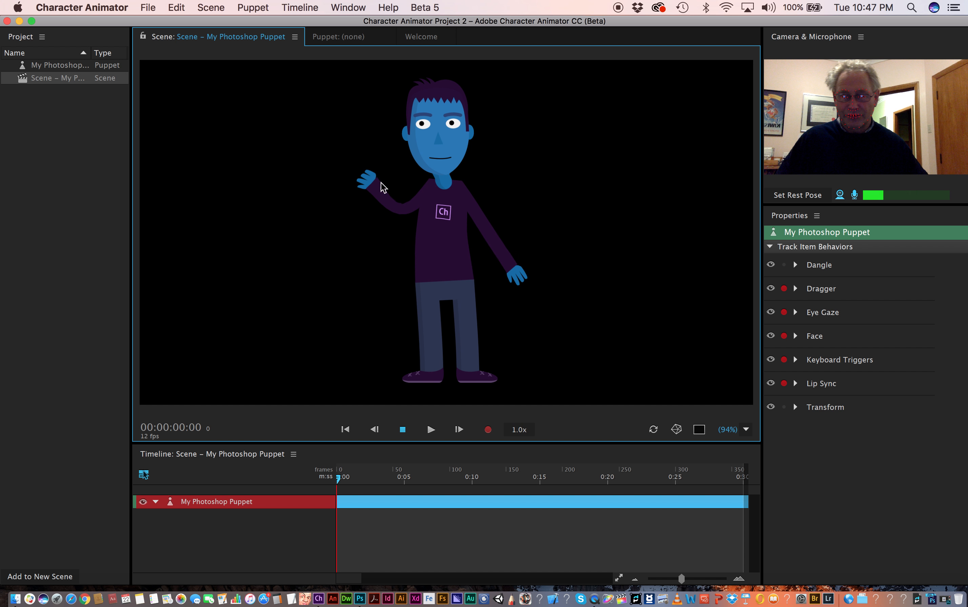
{"action": "left_click_drag", "start_coordinate": [516, 268], "coordinate": [660, 221]}
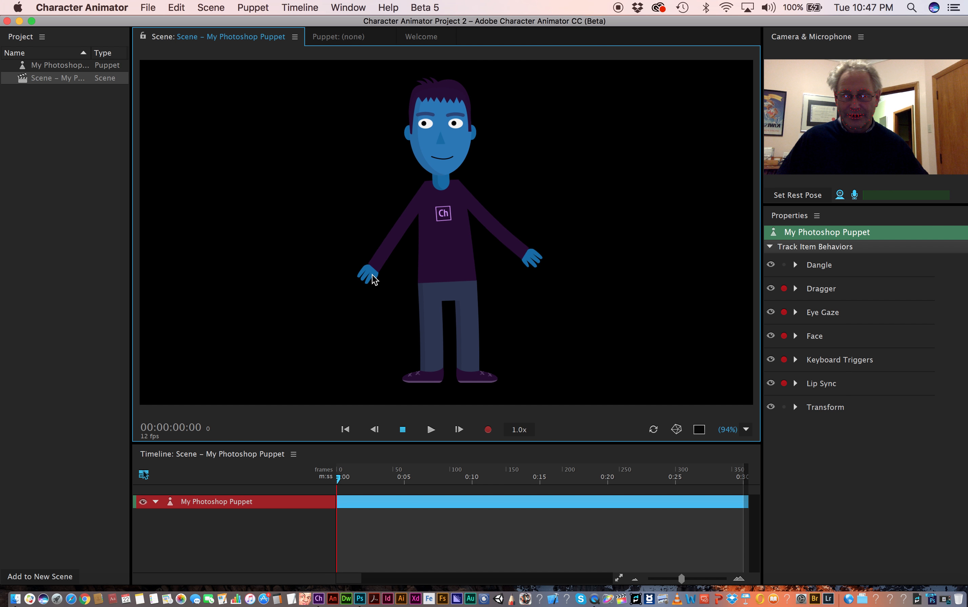
{"action": "left_click_drag", "start_coordinate": [371, 277], "coordinate": [317, 277]}
{"action": "left_click_drag", "start_coordinate": [520, 270], "coordinate": [497, 277]}
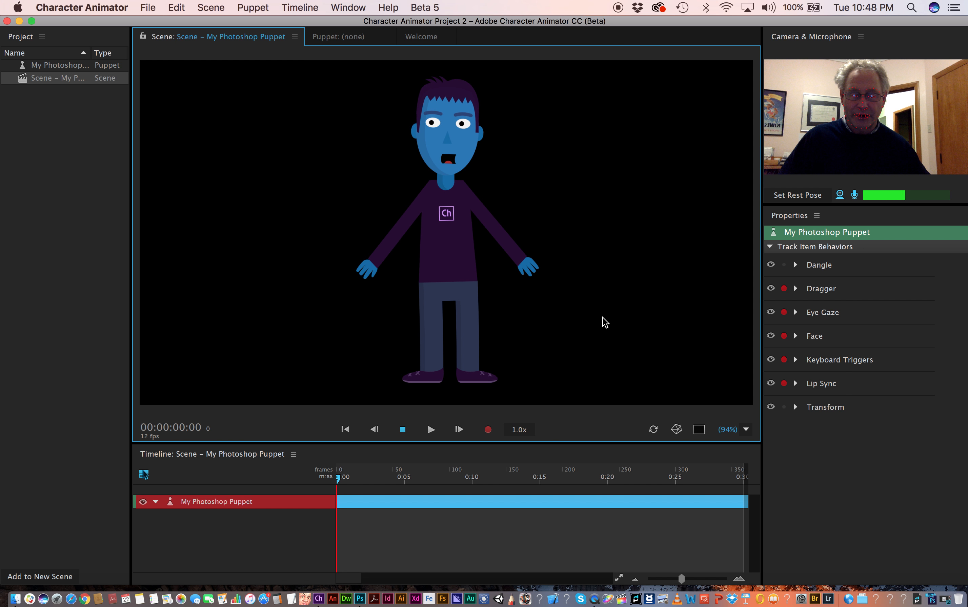
Revisit the puppet's artwork in Photoshop, and test pulling its hands again in the Character Animator scene
{"action": "left_click", "coordinate": [944, 602]}
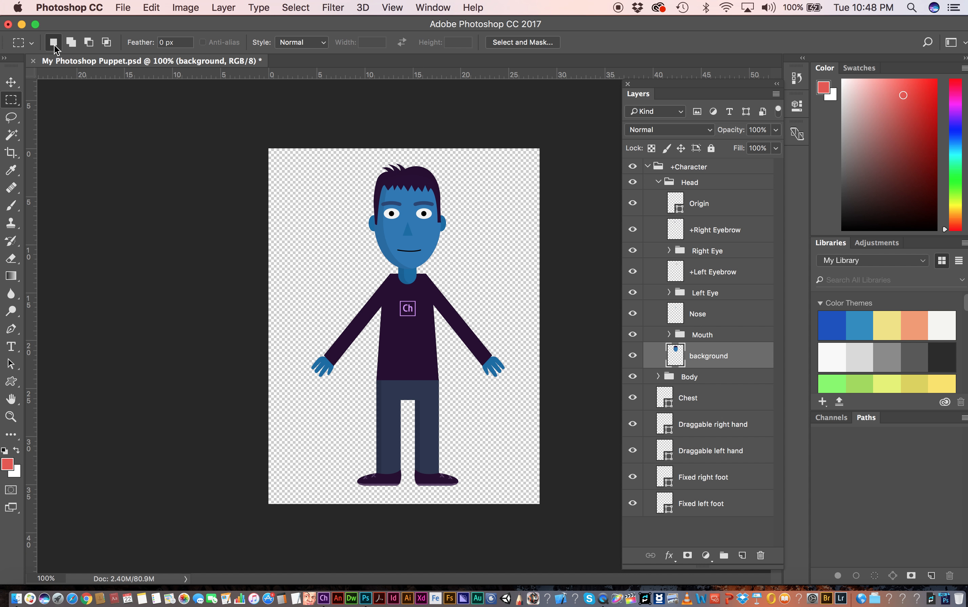
{"action": "left_click", "coordinate": [22, 24]}
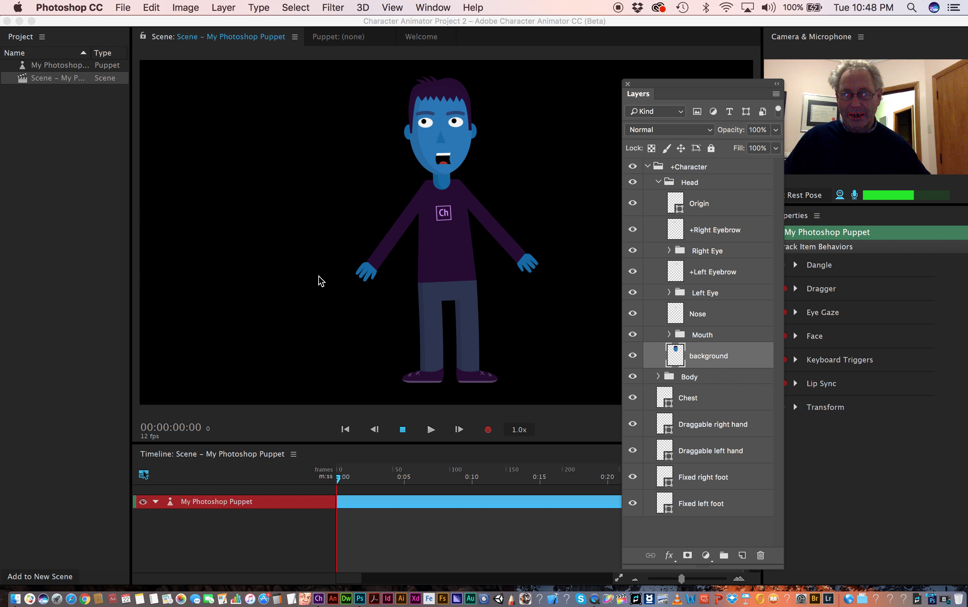
{"action": "left_click_drag", "start_coordinate": [320, 274], "coordinate": [279, 290]}
{"action": "left_click_drag", "start_coordinate": [531, 269], "coordinate": [564, 157]}
{"action": "left_click_drag", "start_coordinate": [351, 173], "coordinate": [355, 174]}
Try a Dragger Return Duration of 7 sec by pulling up one of the puppet's hands, and set it back to 0 sec
{"action": "left_click", "coordinate": [794, 289]}
{"action": "left_click", "coordinate": [795, 288]}
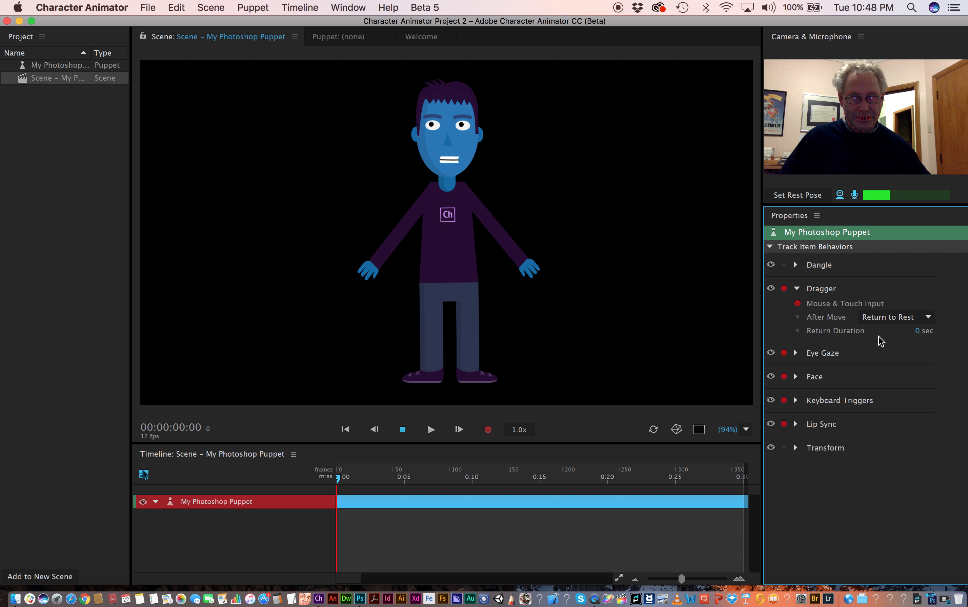
{"action": "left_click_drag", "start_coordinate": [916, 336], "coordinate": [944, 327]}
{"action": "left_click_drag", "start_coordinate": [537, 271], "coordinate": [580, 130]}
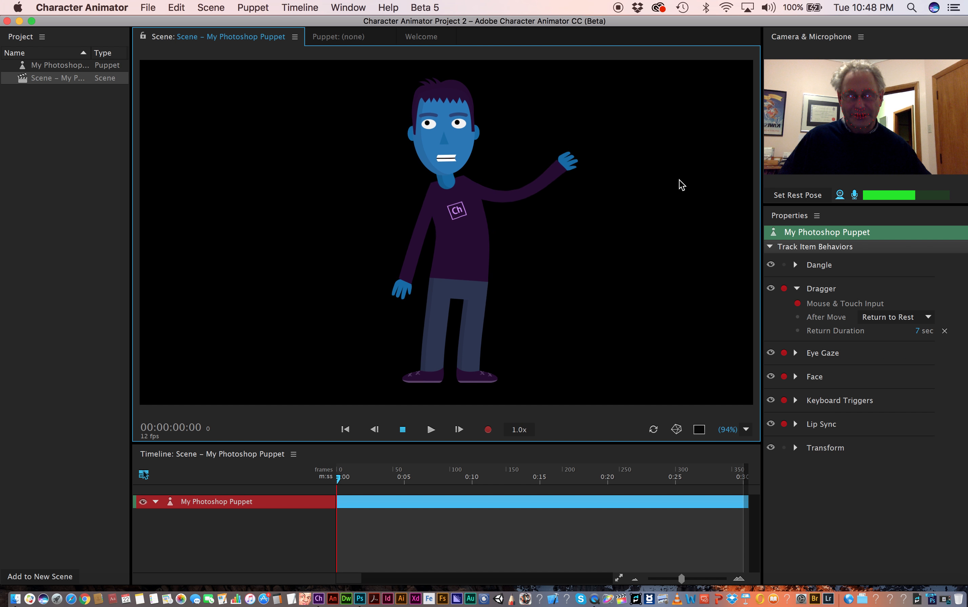
{"action": "left_click_drag", "start_coordinate": [919, 331], "coordinate": [896, 334]}
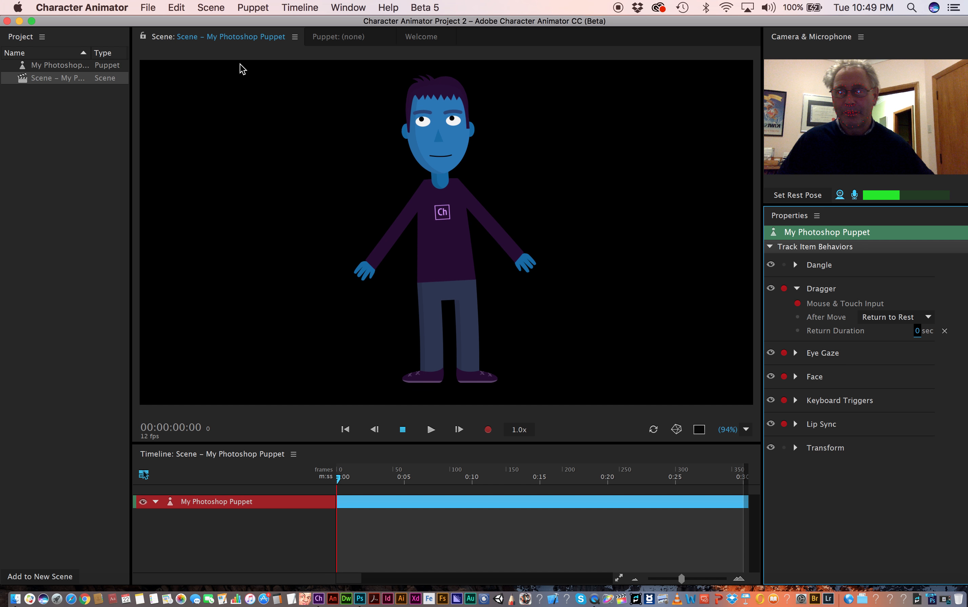
Create another new project named "Character Animator Project chip 2" in the Chip-animate folder
{"action": "left_click", "coordinate": [147, 9]}
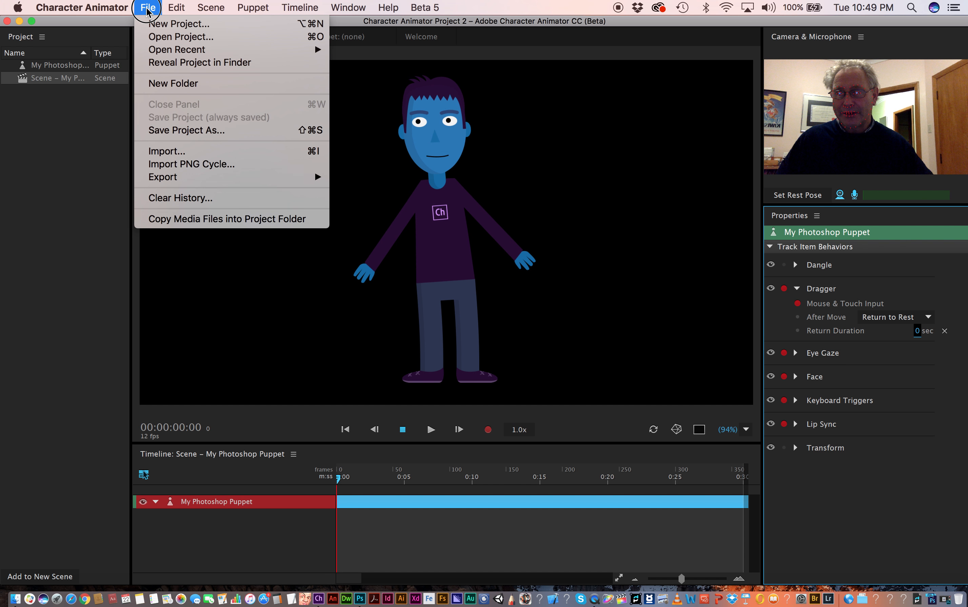
{"action": "left_click", "coordinate": [154, 24]}
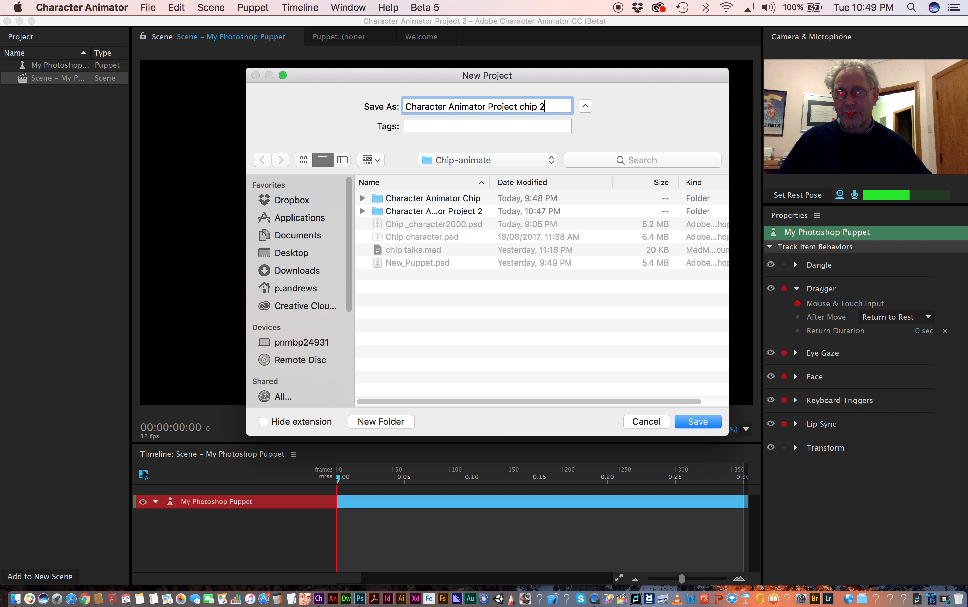
{"action": "left_click", "coordinate": [717, 421]}
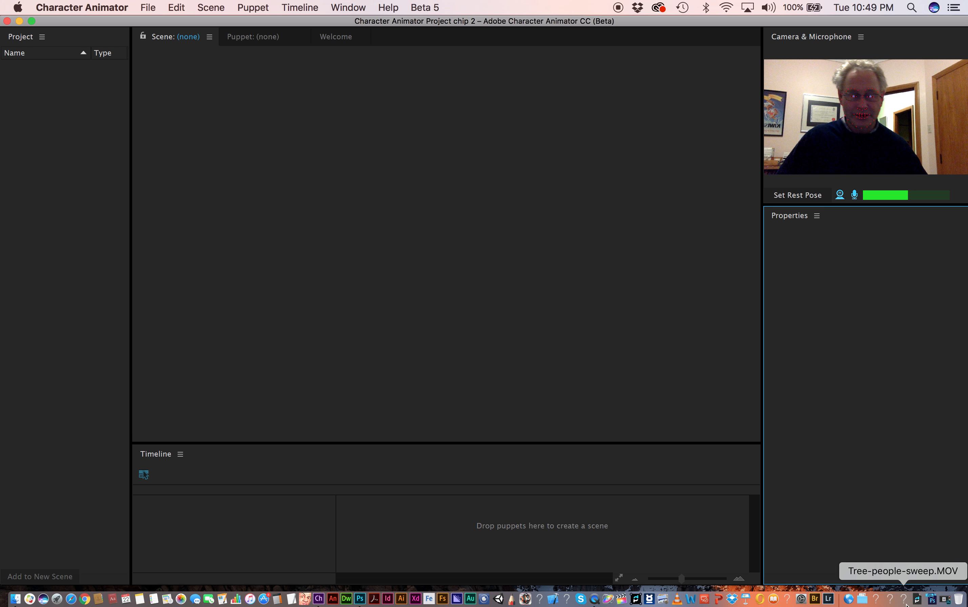
Switch to Photoshop and close My Photoshop Puppet.psd without saving the changes
{"action": "left_click", "coordinate": [944, 599]}
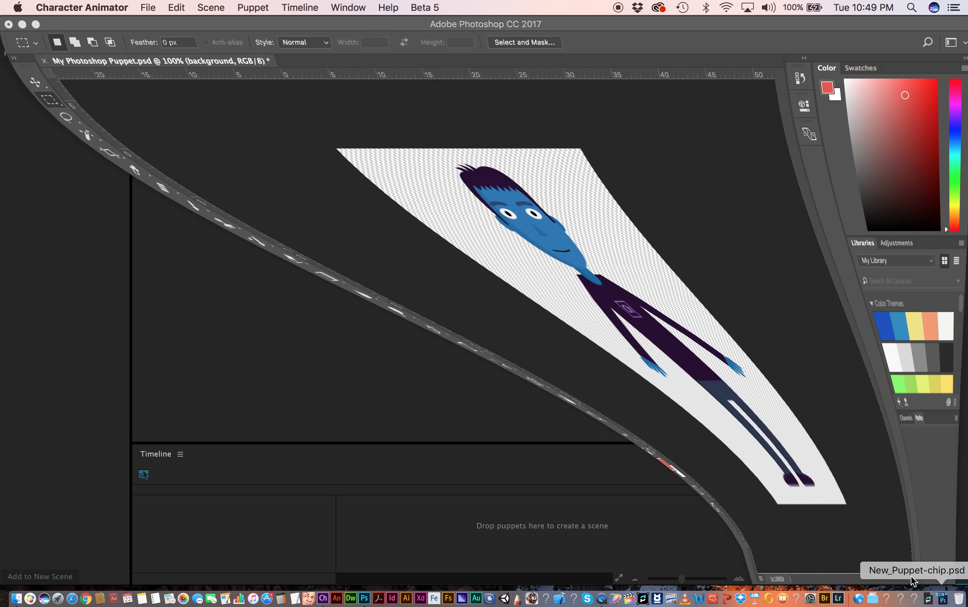
{"action": "left_click", "coordinate": [8, 25]}
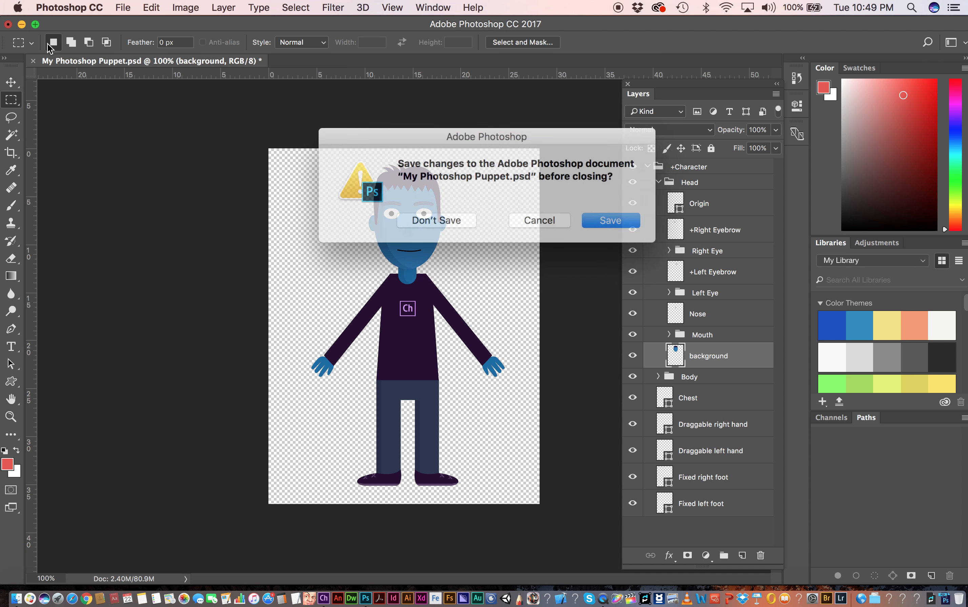
{"action": "left_click", "coordinate": [462, 219]}
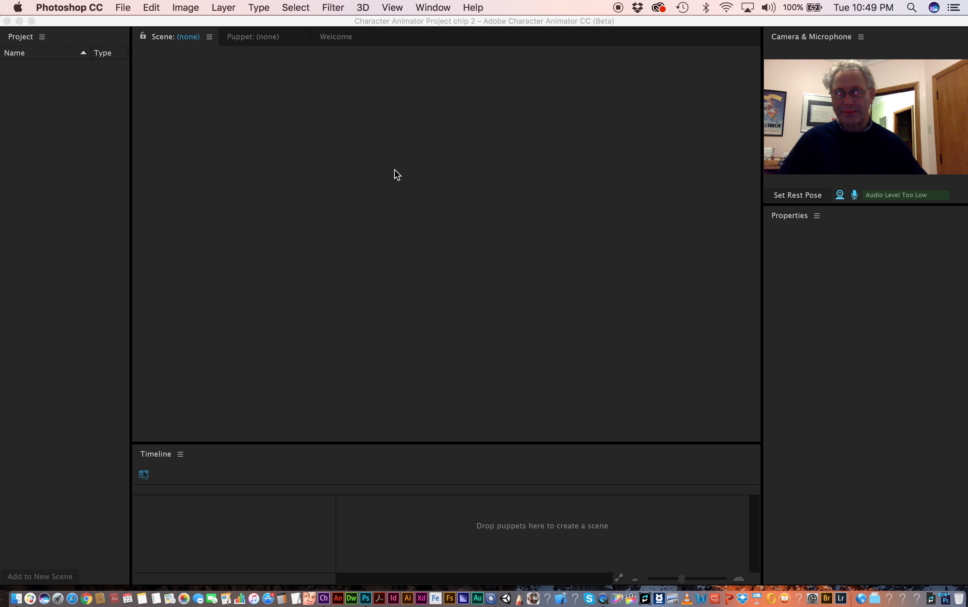
Import New_Puppet.psd from the Chip-animate folder into the Character Animator project
{"action": "left_click", "coordinate": [155, 19]}
{"action": "left_click", "coordinate": [149, 5]}
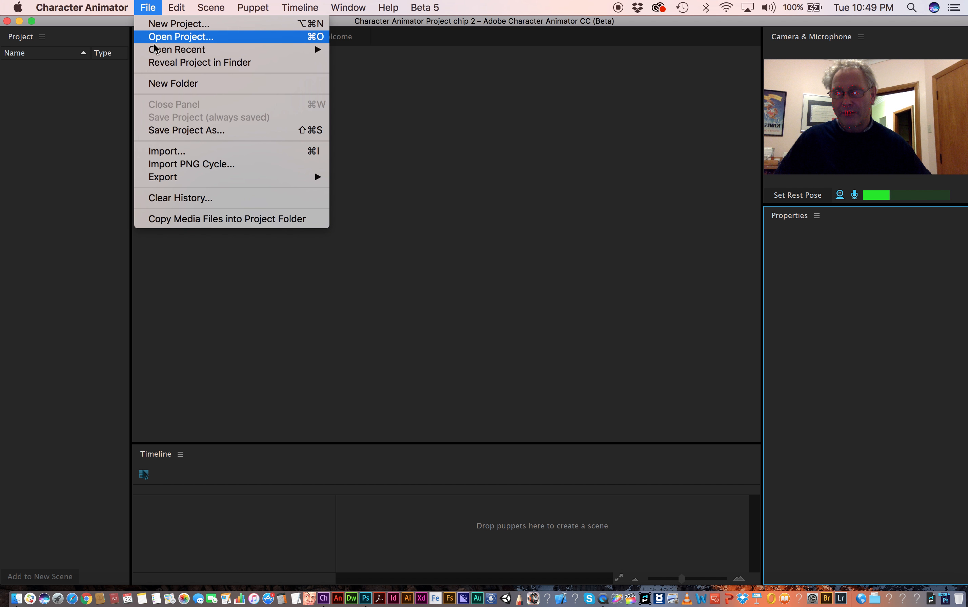
{"action": "left_click", "coordinate": [205, 149]}
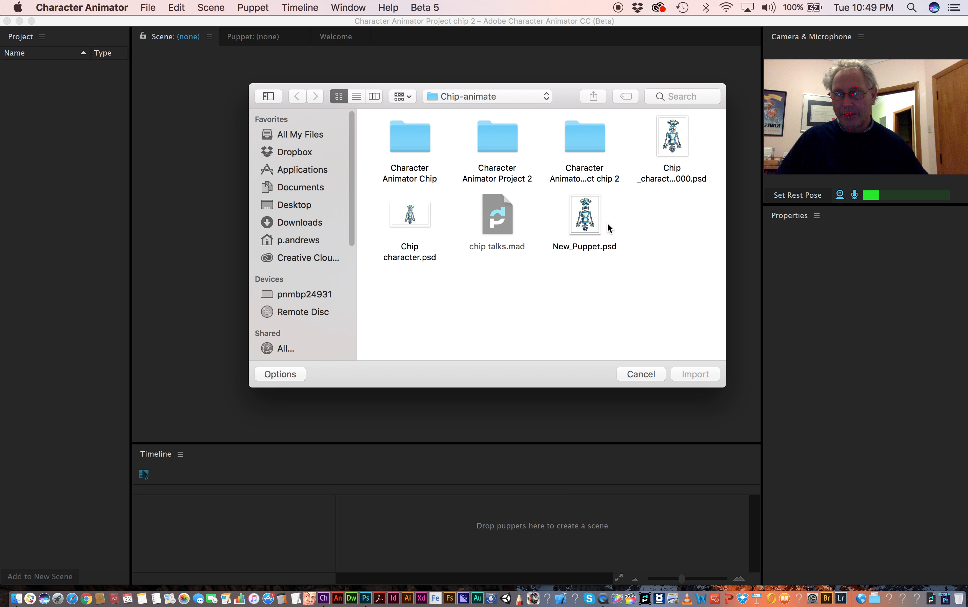
{"action": "left_click", "coordinate": [588, 220]}
{"action": "left_click", "coordinate": [696, 377]}
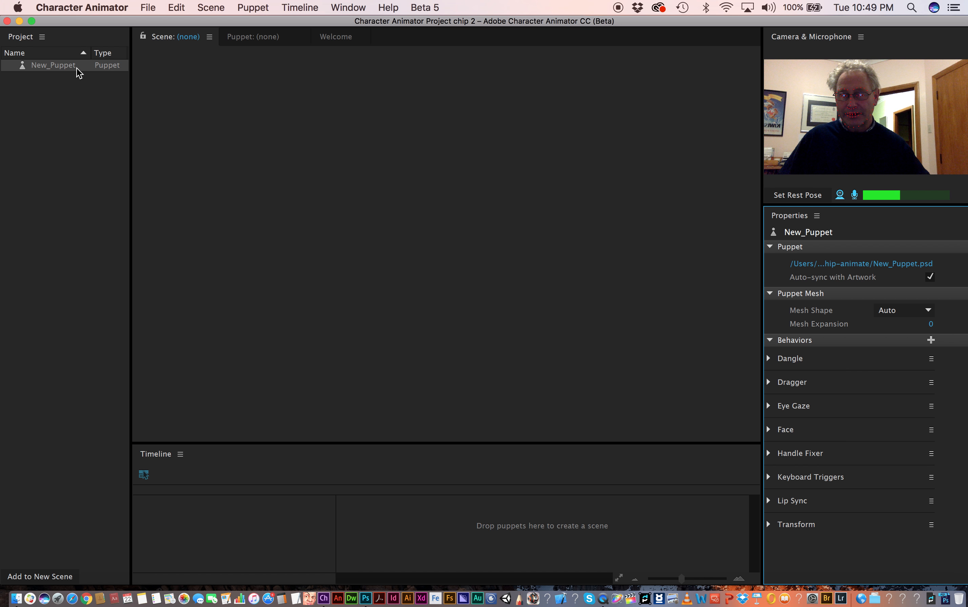
Open New_Puppet for rigging and inspect its "arm rht" layer
{"action": "double_click", "coordinate": [81, 65]}
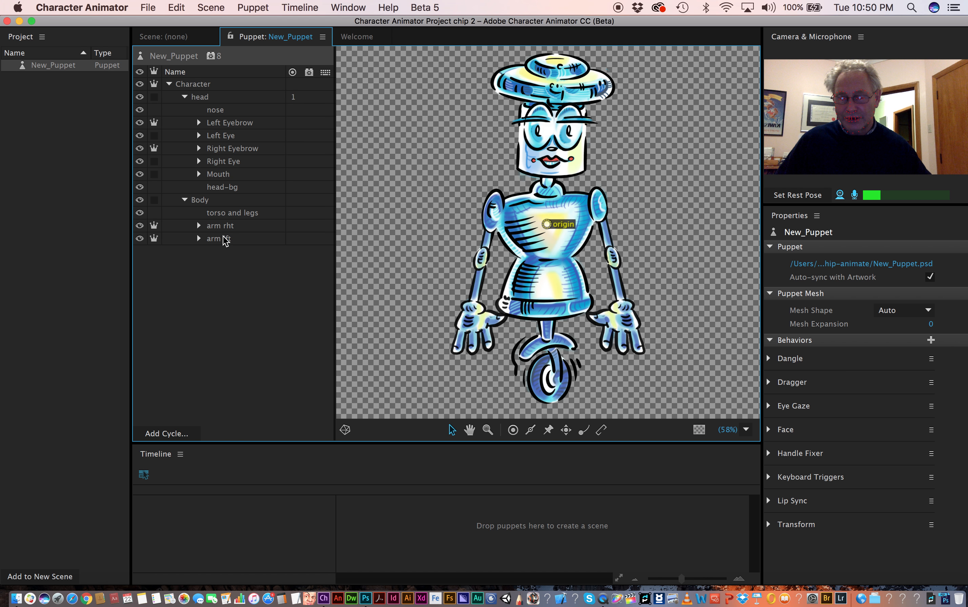
{"action": "left_click", "coordinate": [227, 226]}
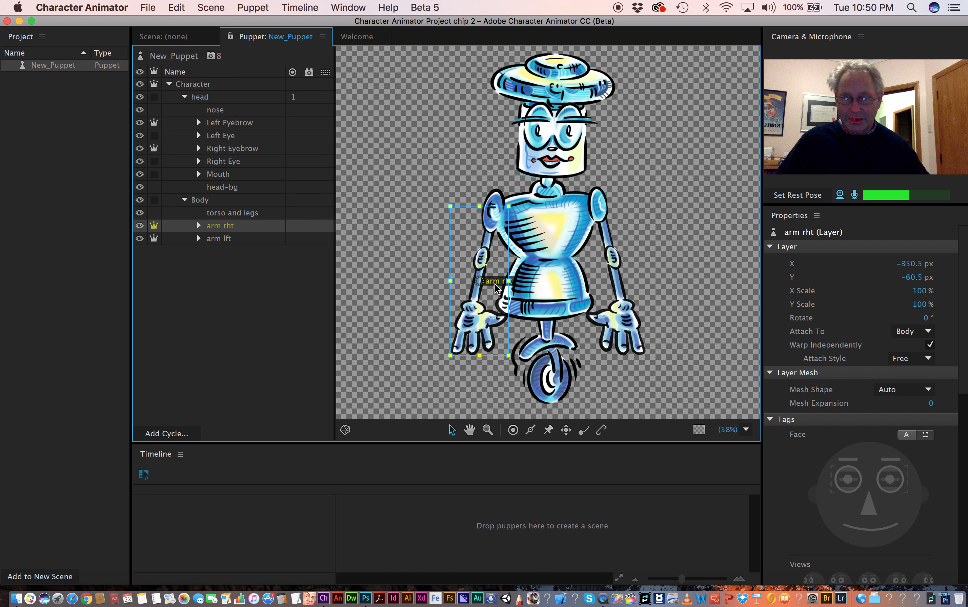
{"action": "left_click", "coordinate": [207, 276]}
Return to the empty scene view and add New_Puppet to a new scene
{"action": "left_click", "coordinate": [170, 37]}
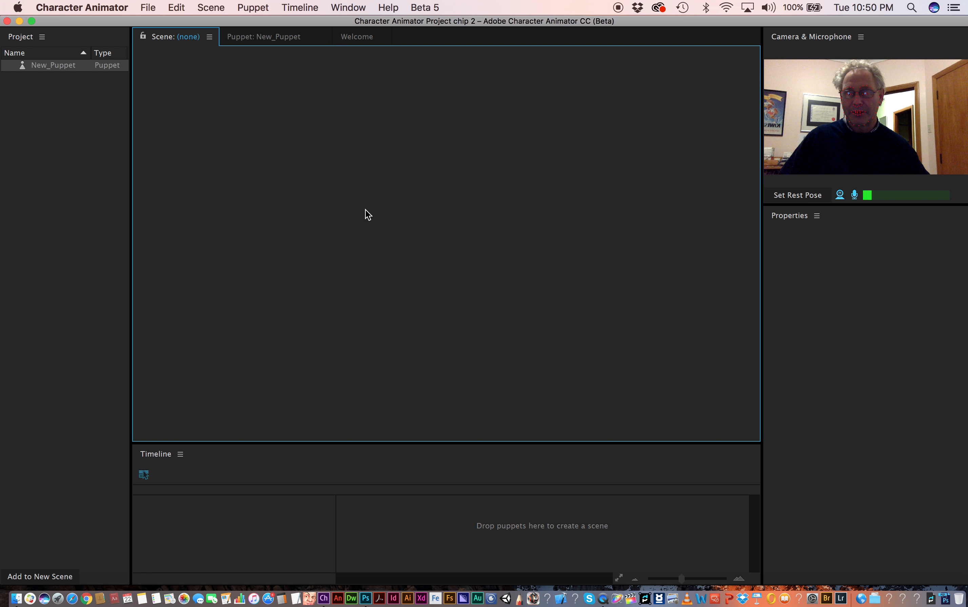
{"action": "left_click", "coordinate": [52, 577]}
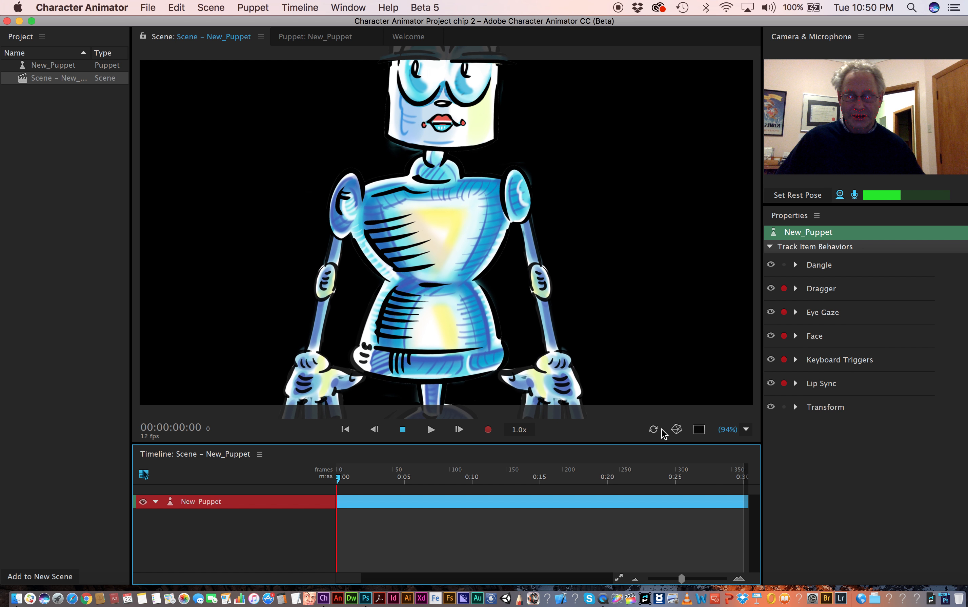
Switch the scene to a white background and scale New_Puppet to 57% in its Transform behavior
{"action": "left_click", "coordinate": [699, 430]}
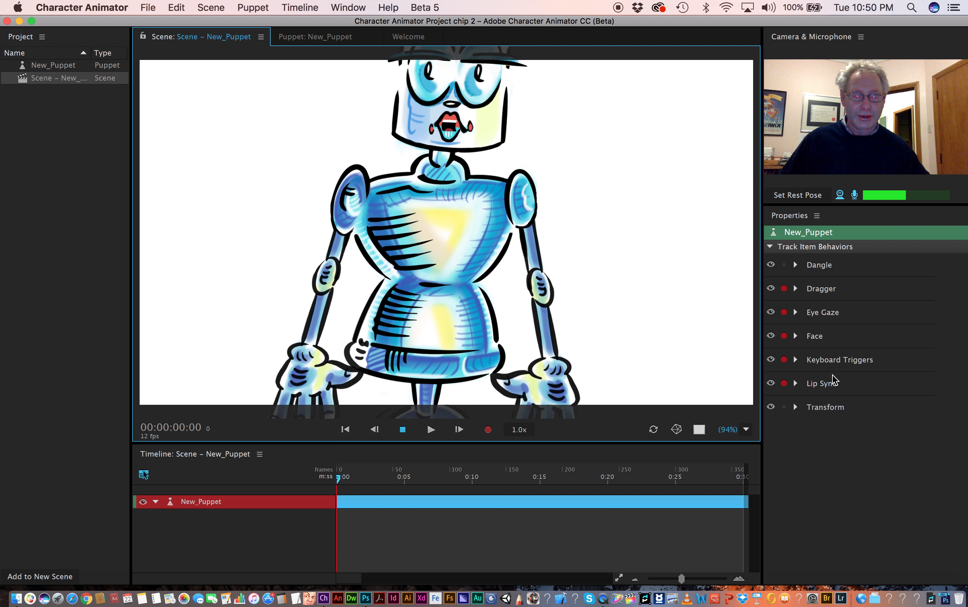
{"action": "left_click", "coordinate": [796, 407]}
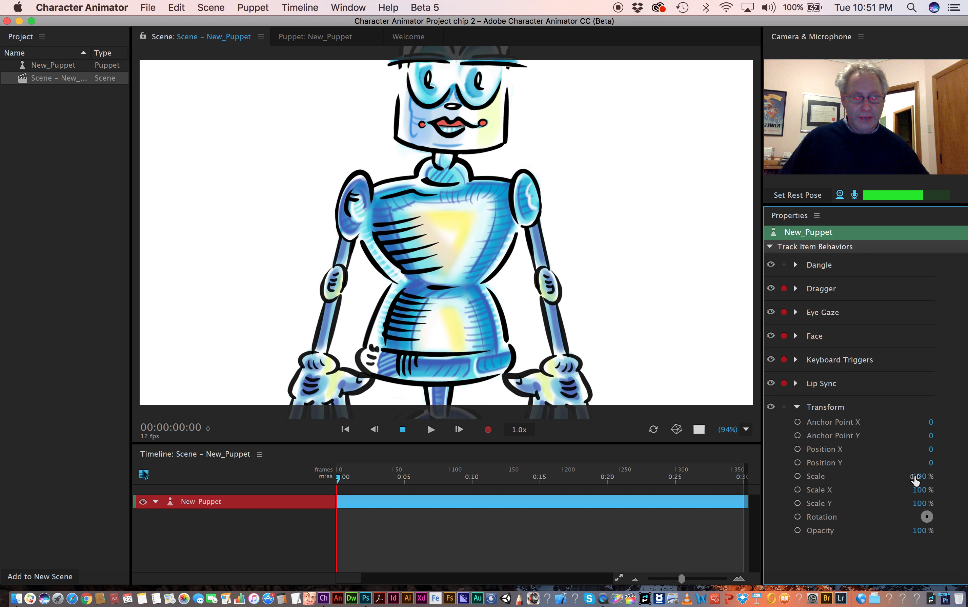
{"action": "left_click_drag", "start_coordinate": [919, 478], "coordinate": [895, 487]}
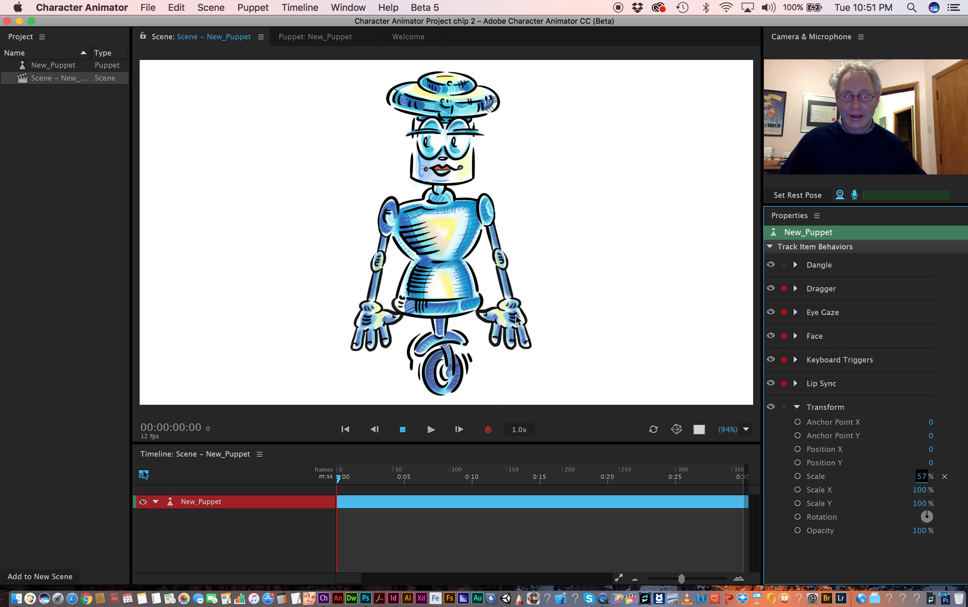
{"action": "left_click", "coordinate": [527, 313]}
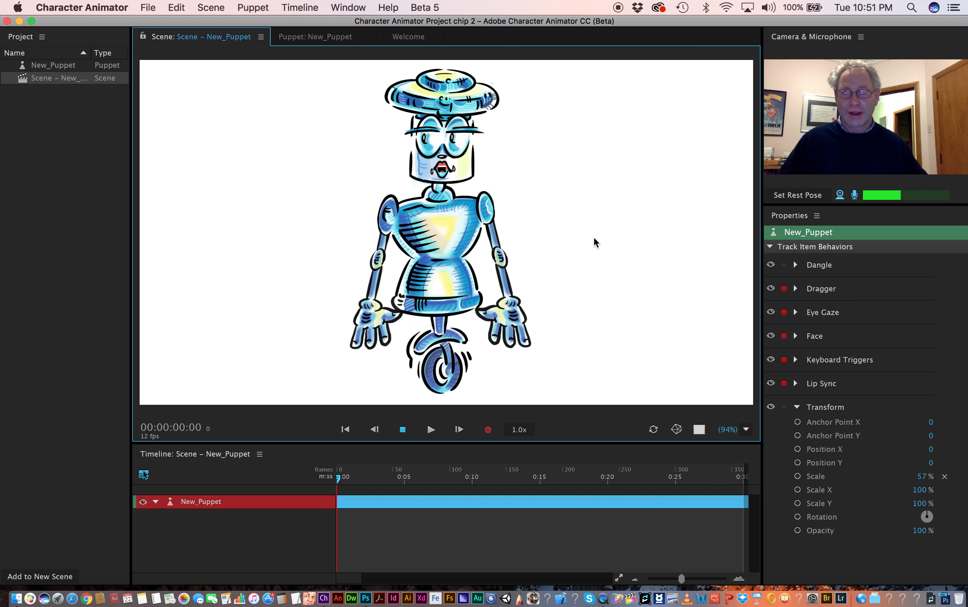
Move the Character layer's origin handle to the bottom of the wheel and check the puppet in the scene
{"action": "left_click", "coordinate": [319, 36]}
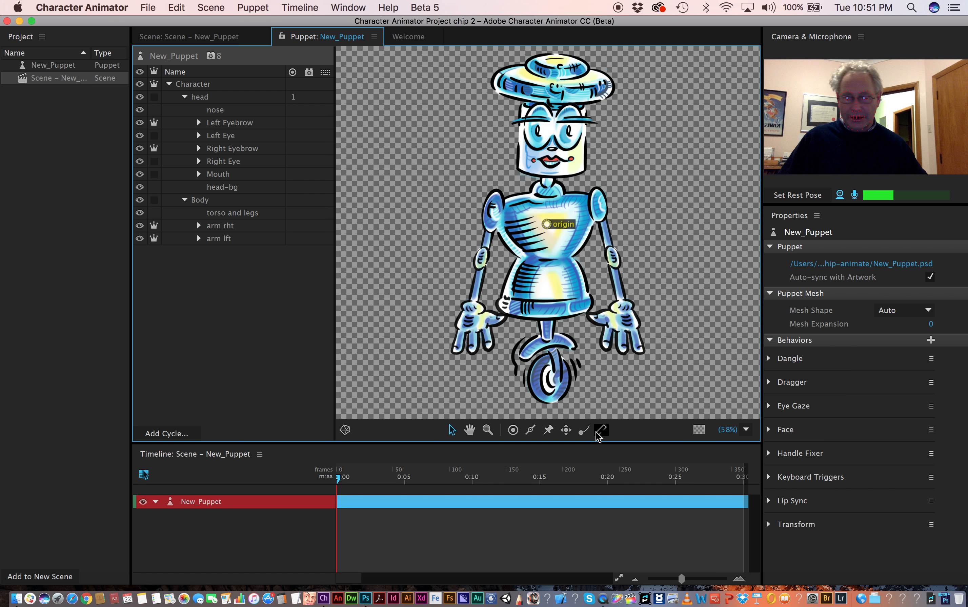
{"action": "left_click", "coordinate": [192, 84]}
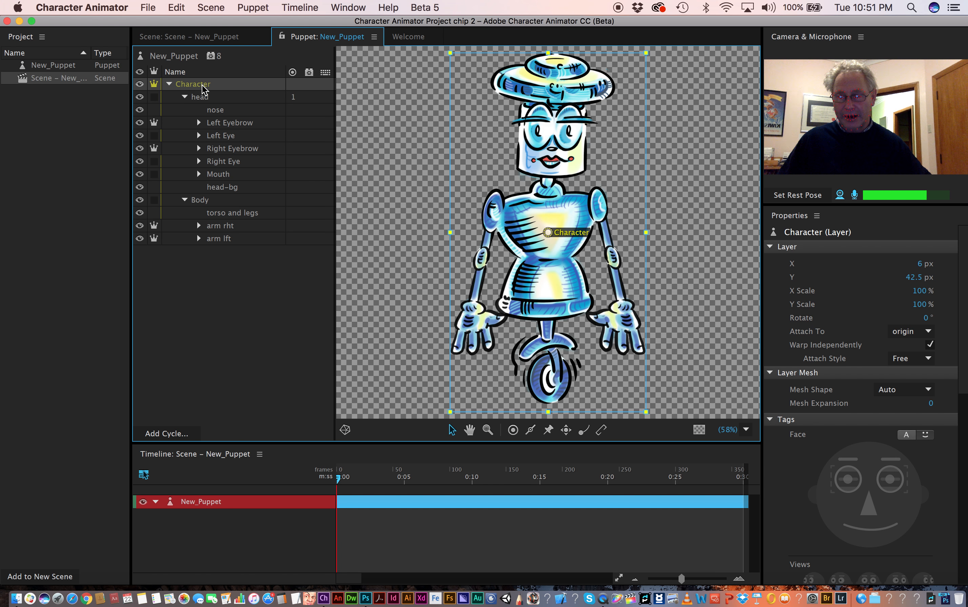
{"action": "left_click", "coordinate": [602, 432]}
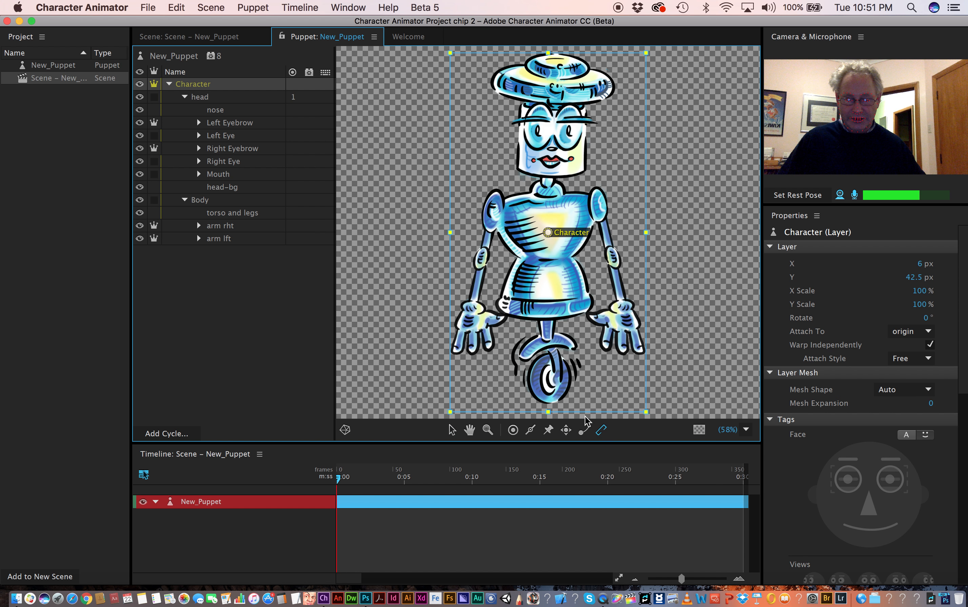
{"action": "left_click", "coordinate": [550, 404]}
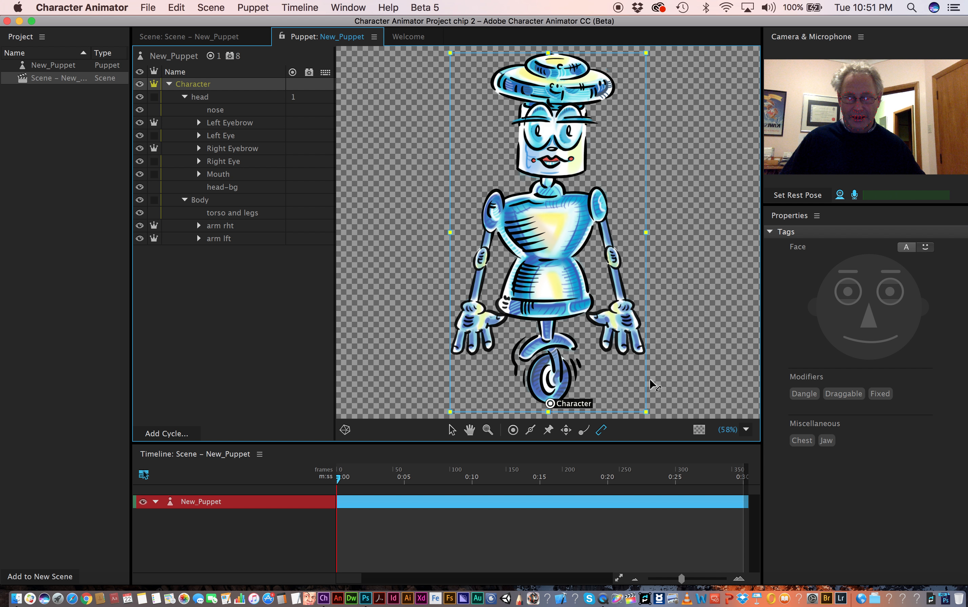
{"action": "left_click", "coordinate": [217, 40]}
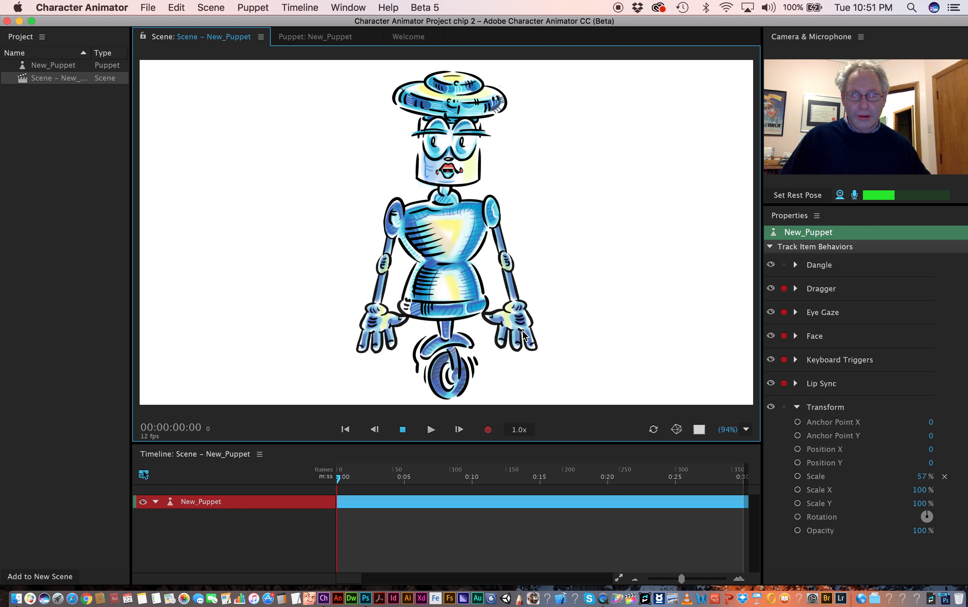
Return to rigging the puppet and move the "arm rht" layer's origin handle up to the shoulder joint
{"action": "left_click", "coordinate": [328, 37]}
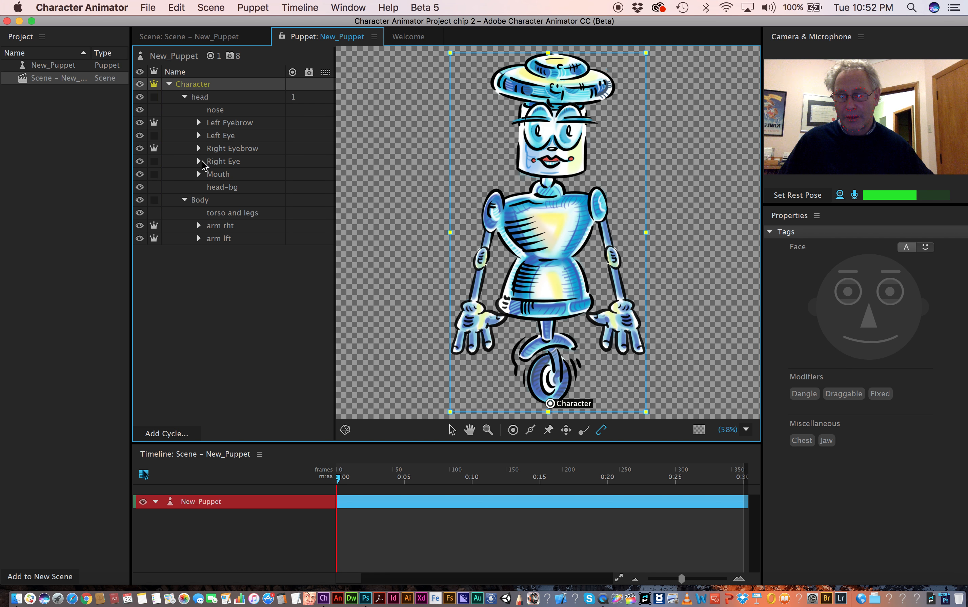
{"action": "left_click", "coordinate": [222, 226]}
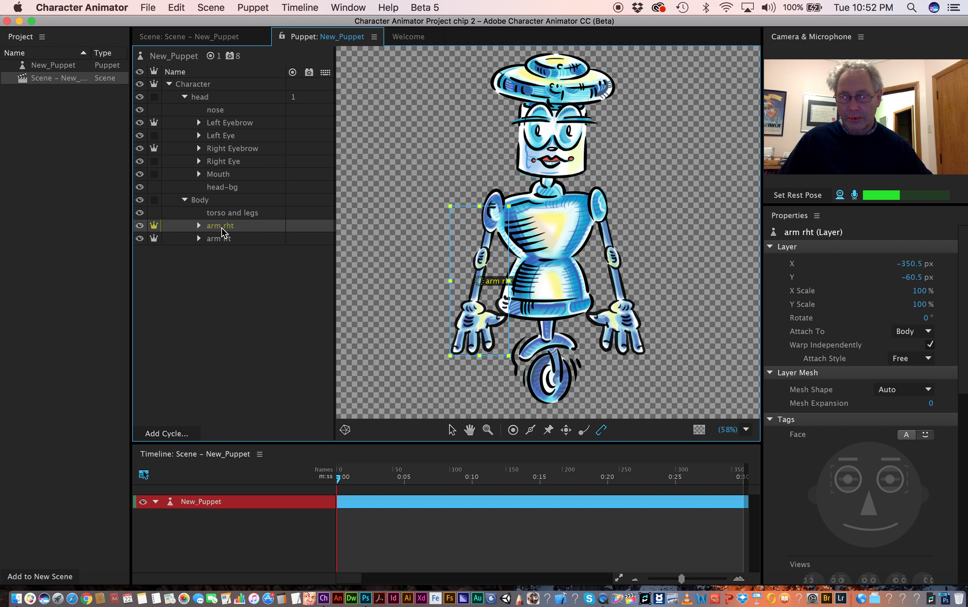
{"action": "left_click", "coordinate": [226, 240]}
{"action": "left_click", "coordinate": [227, 226]}
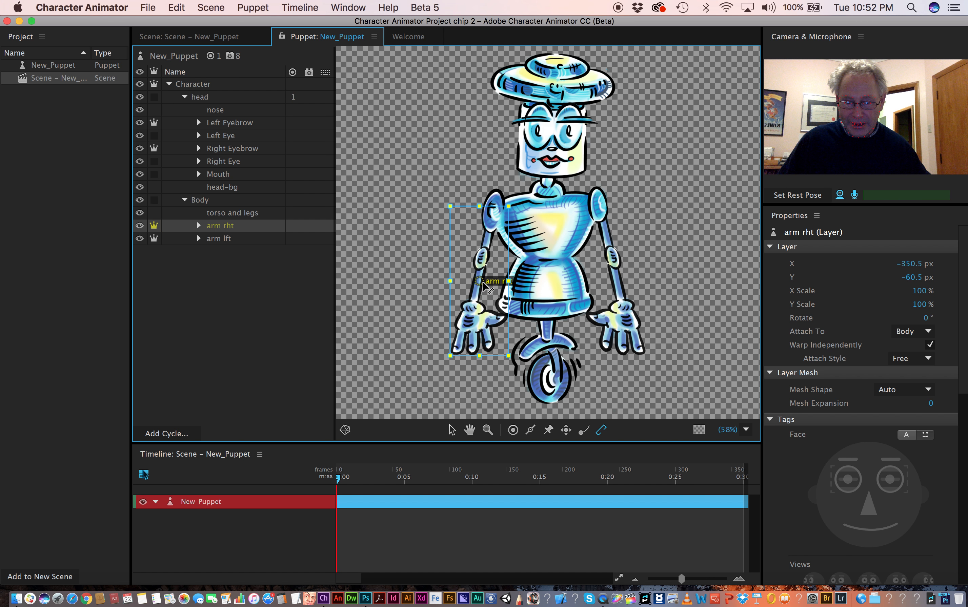
{"action": "left_click", "coordinate": [451, 430]}
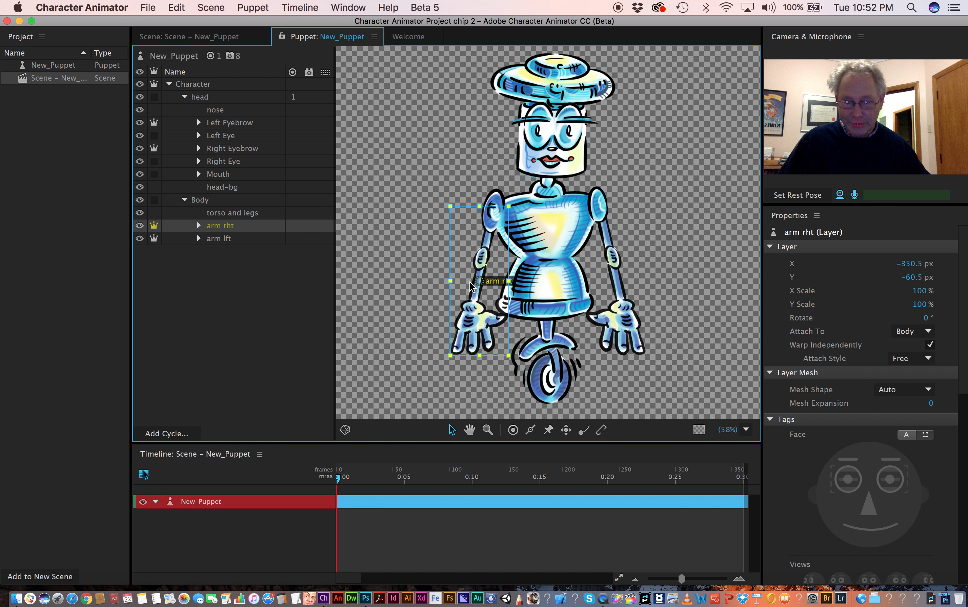
{"action": "left_click", "coordinate": [493, 210]}
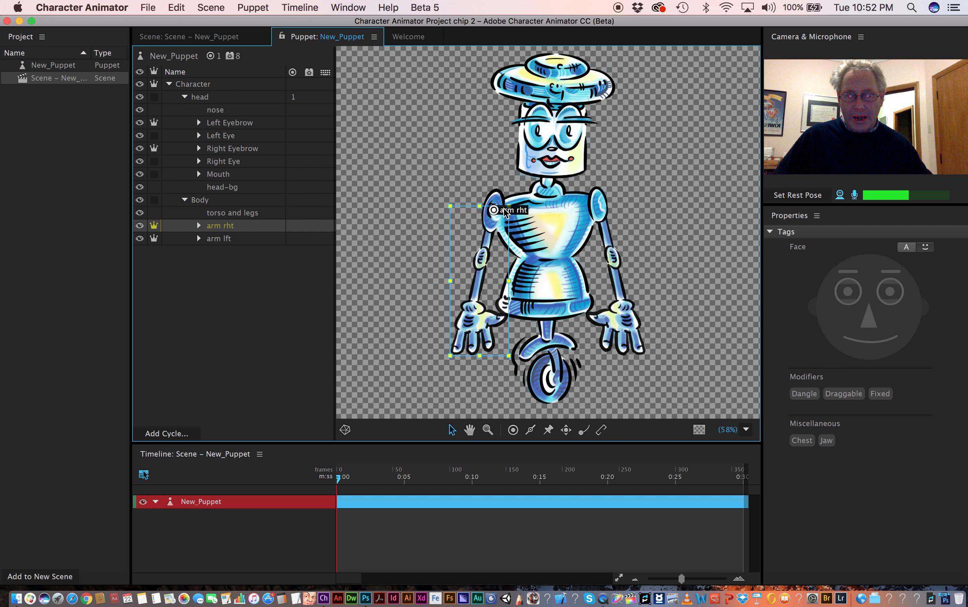
Add sticks along the upper arm and forearm of "arm rht", plus a handle on its hand tagged Draggable
{"action": "left_click", "coordinate": [531, 431]}
{"action": "left_click_drag", "start_coordinate": [492, 217], "coordinate": [473, 311]}
{"action": "left_click", "coordinate": [513, 431]}
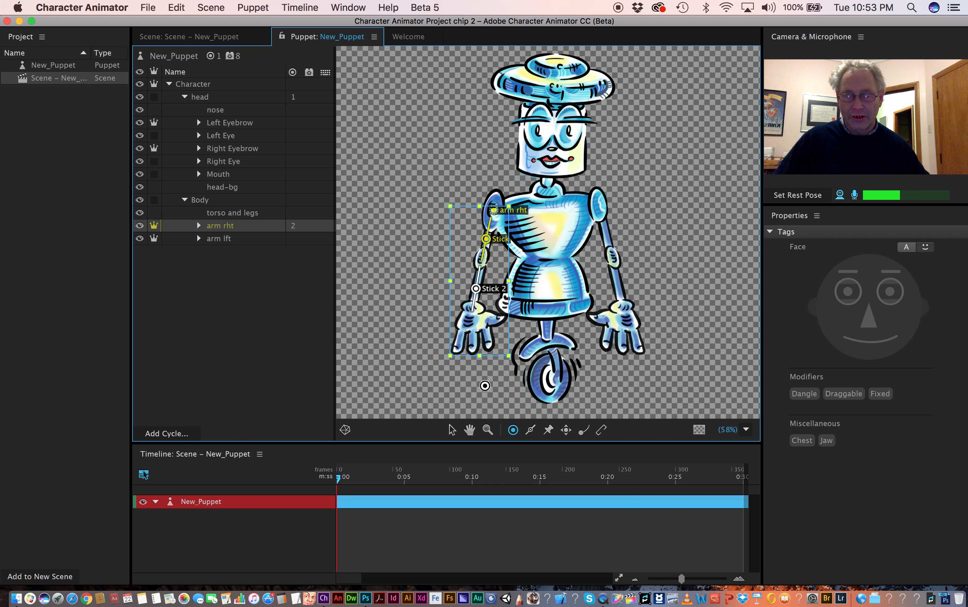
{"action": "left_click", "coordinate": [471, 324]}
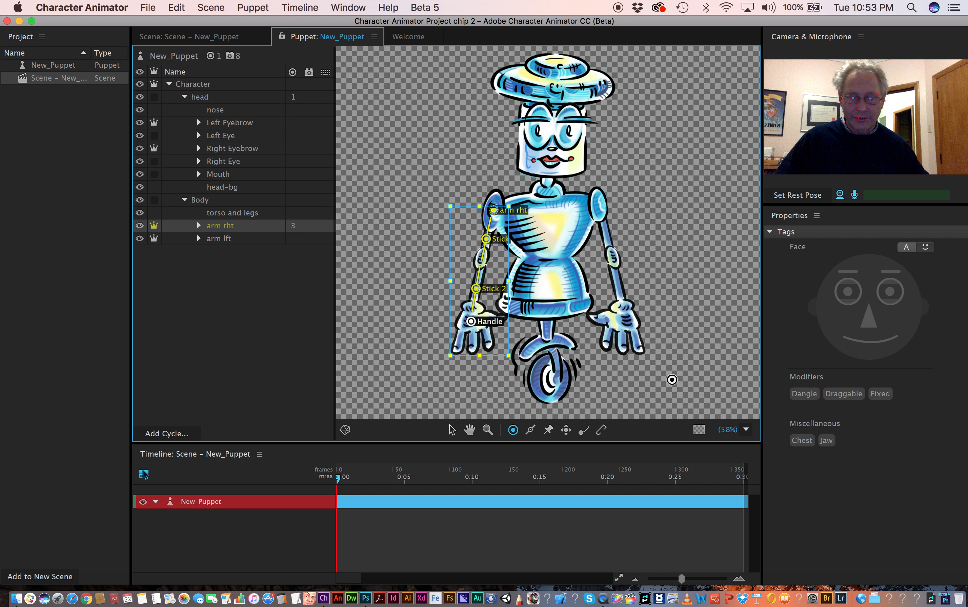
{"action": "left_click", "coordinate": [849, 395]}
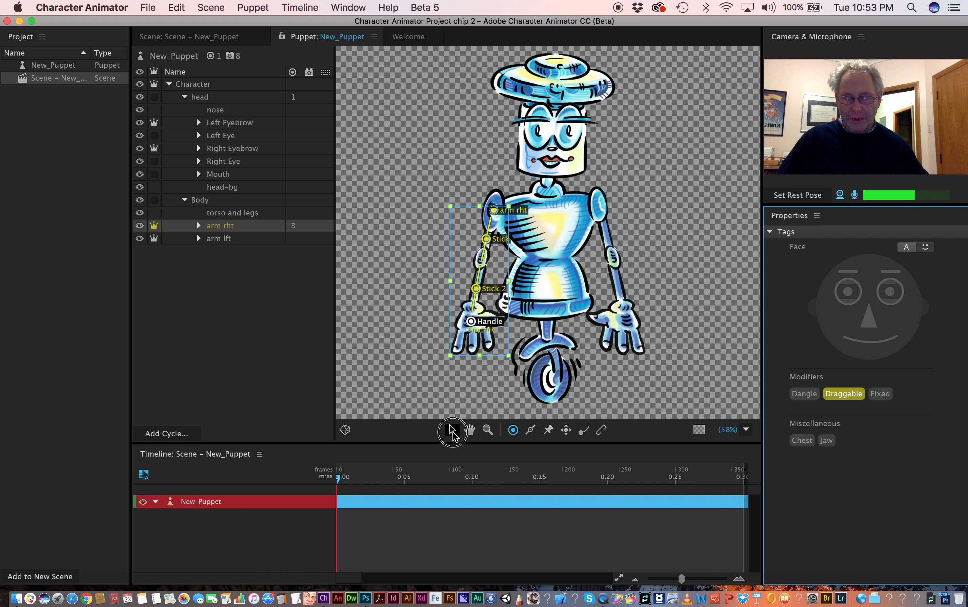
{"action": "left_click", "coordinate": [452, 431]}
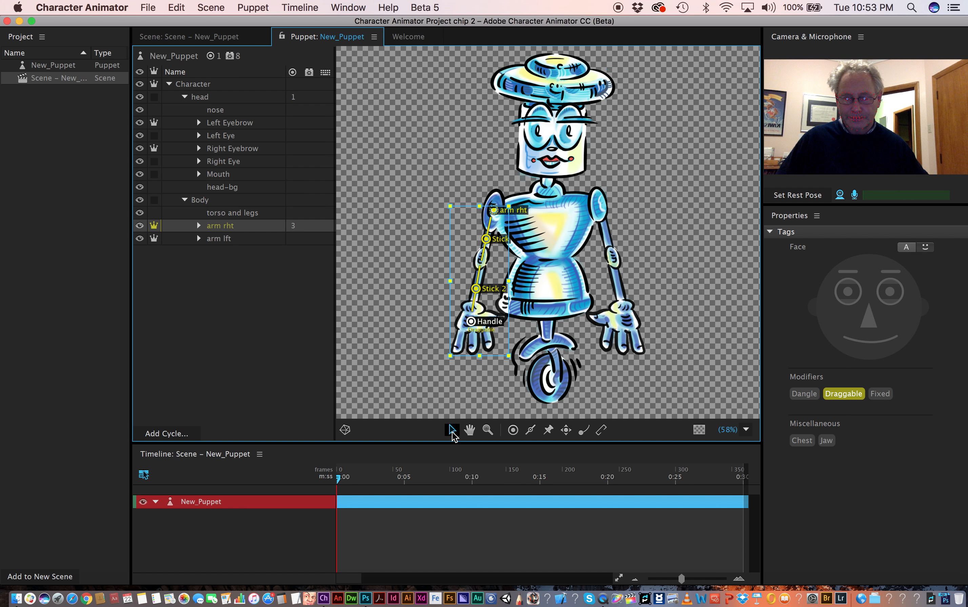
Test the draggable arm in the scene by pulling its hand outward from the body
{"action": "left_click", "coordinate": [224, 39]}
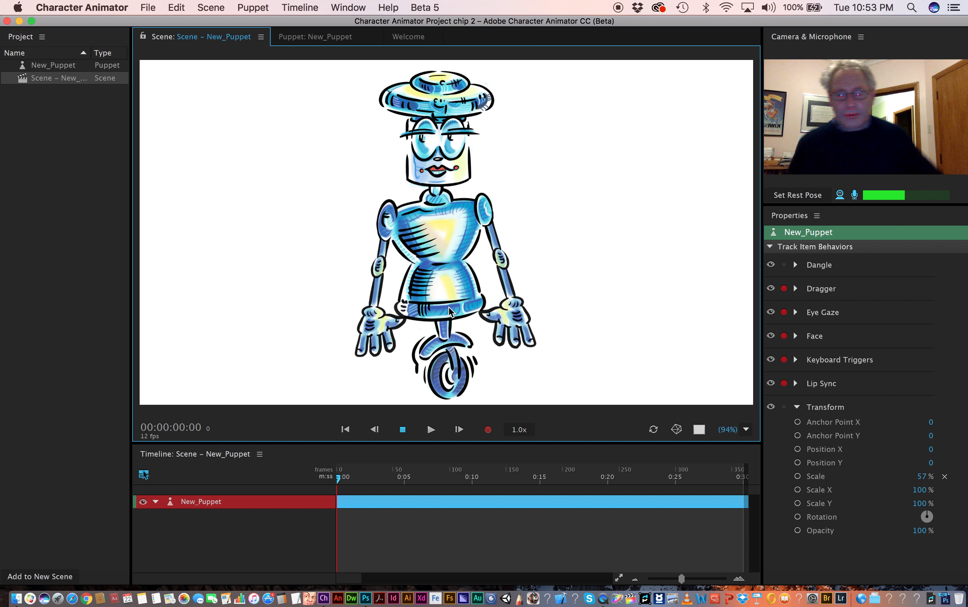
{"action": "left_click_drag", "start_coordinate": [373, 335], "coordinate": [275, 283]}
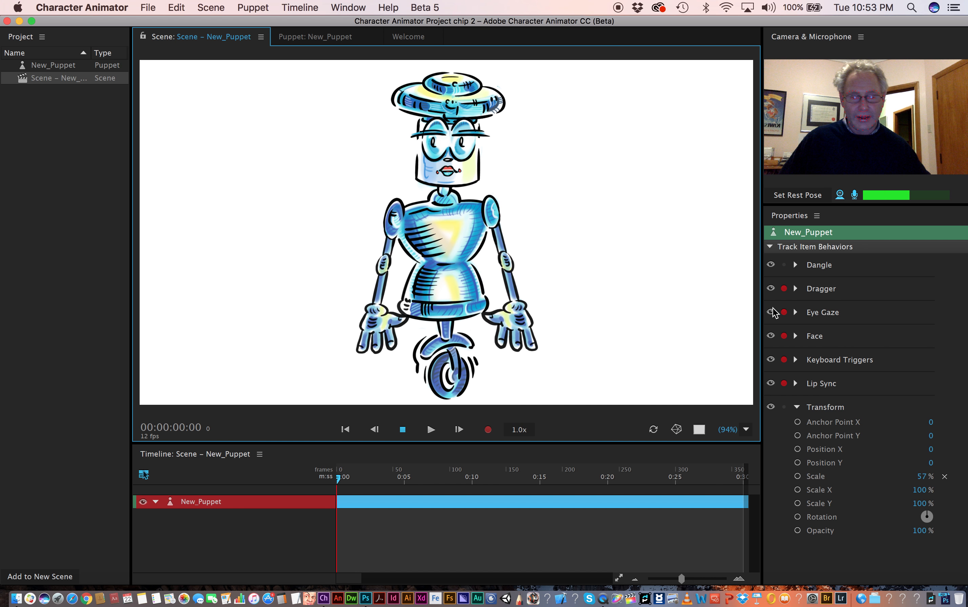
Set the Dragger behavior's Return Duration to 1 sec and test the arm's return to rest
{"action": "left_click", "coordinate": [794, 289]}
{"action": "left_click", "coordinate": [796, 290]}
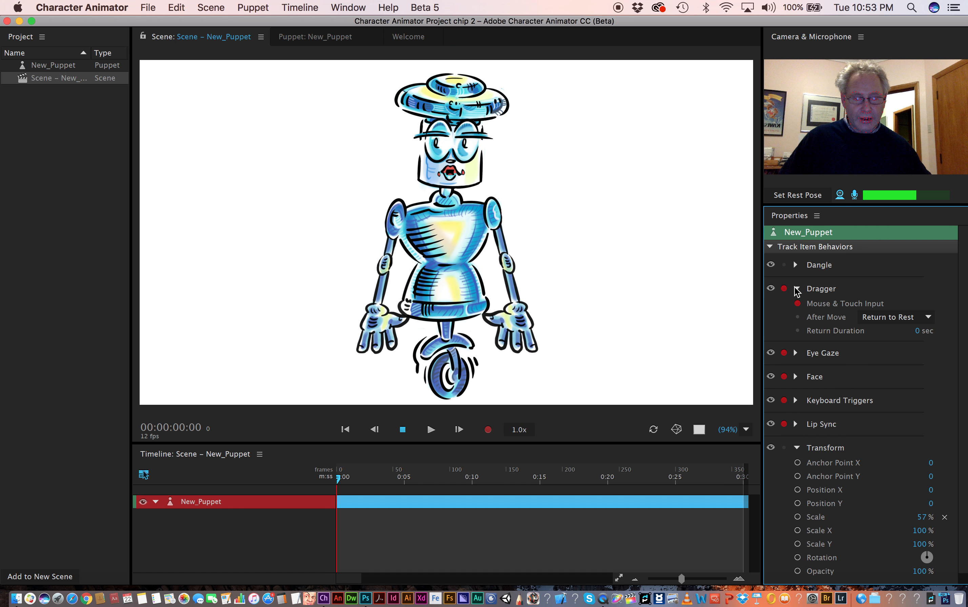
{"action": "left_click", "coordinate": [921, 332]}
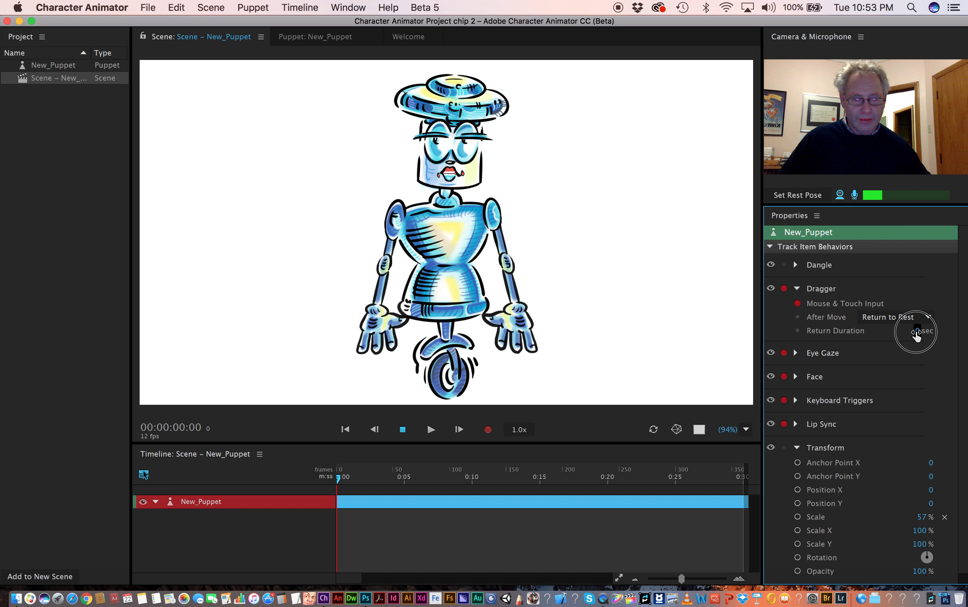
{"action": "mouse_move", "coordinate": [913, 332]}
{"action": "left_mouse_down"}
{"action": "mouse_move", "coordinate": [901, 339]}
{"action": "mouse_move", "coordinate": [920, 335]}
{"action": "left_mouse_up"}
{"action": "left_click", "coordinate": [920, 336]}
{"action": "key", "text": "Return"}
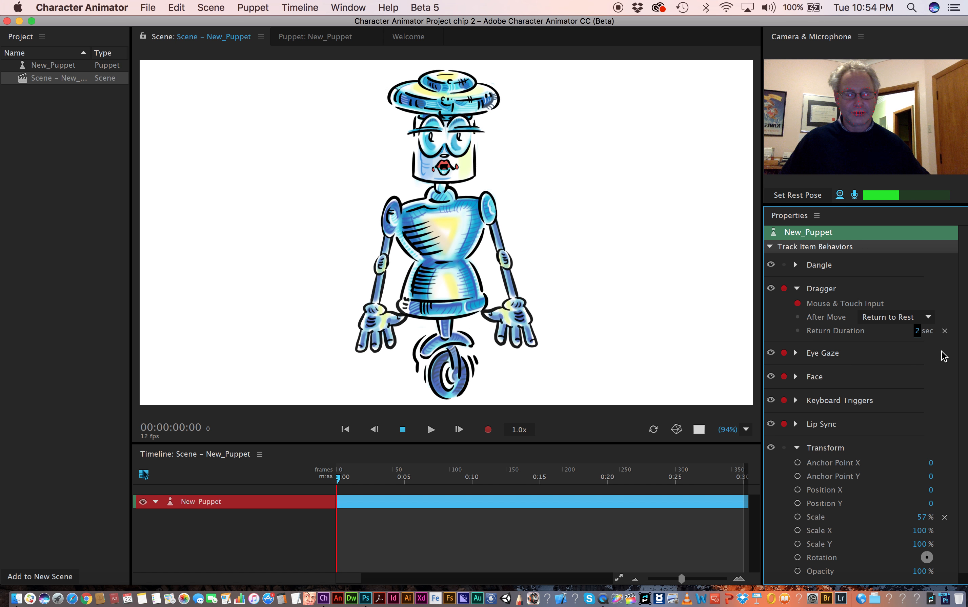
{"action": "left_click", "coordinate": [919, 337]}
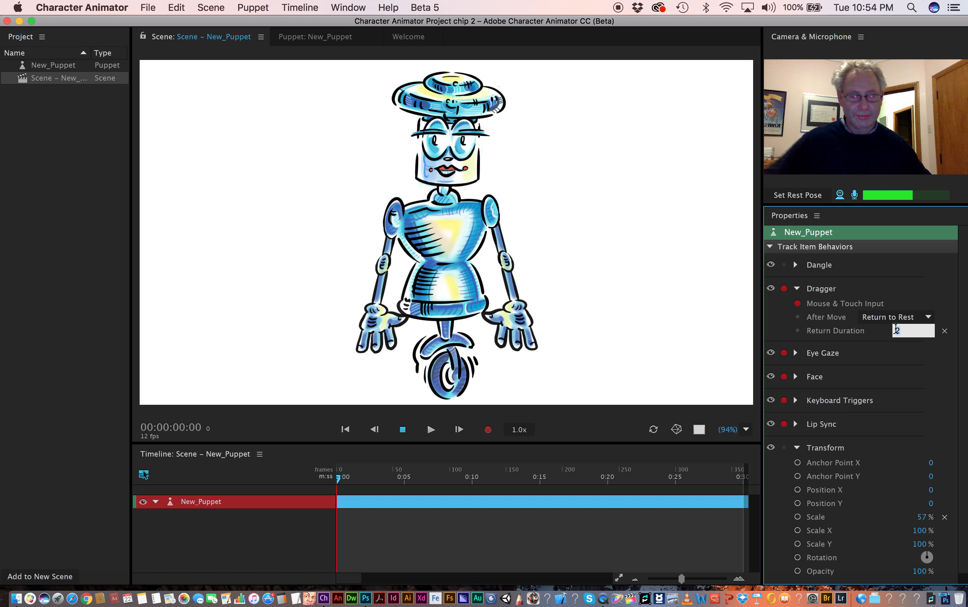
{"action": "type", "text": "1"}
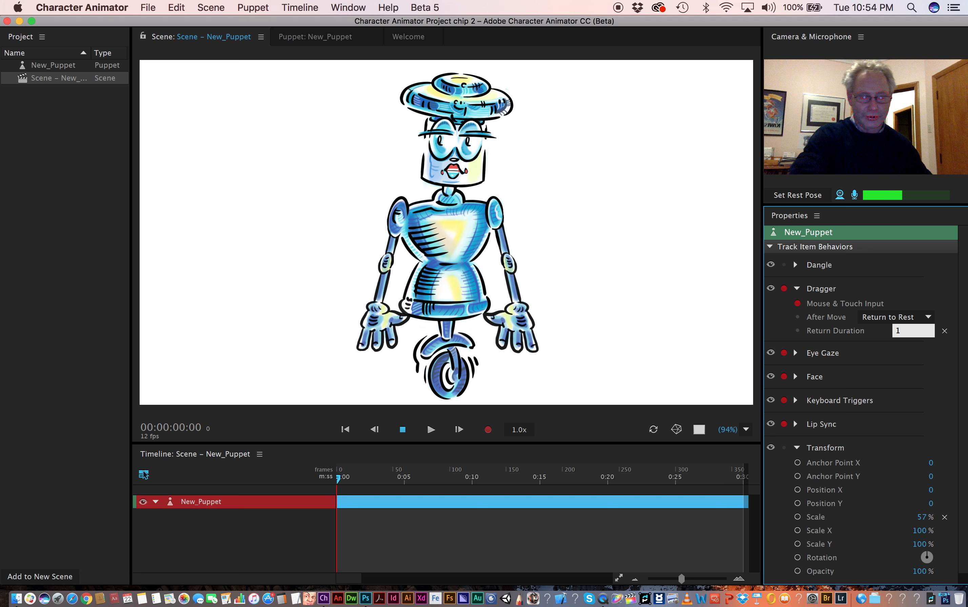
{"action": "key", "text": "Return"}
{"action": "left_click_drag", "start_coordinate": [374, 316], "coordinate": [276, 307]}
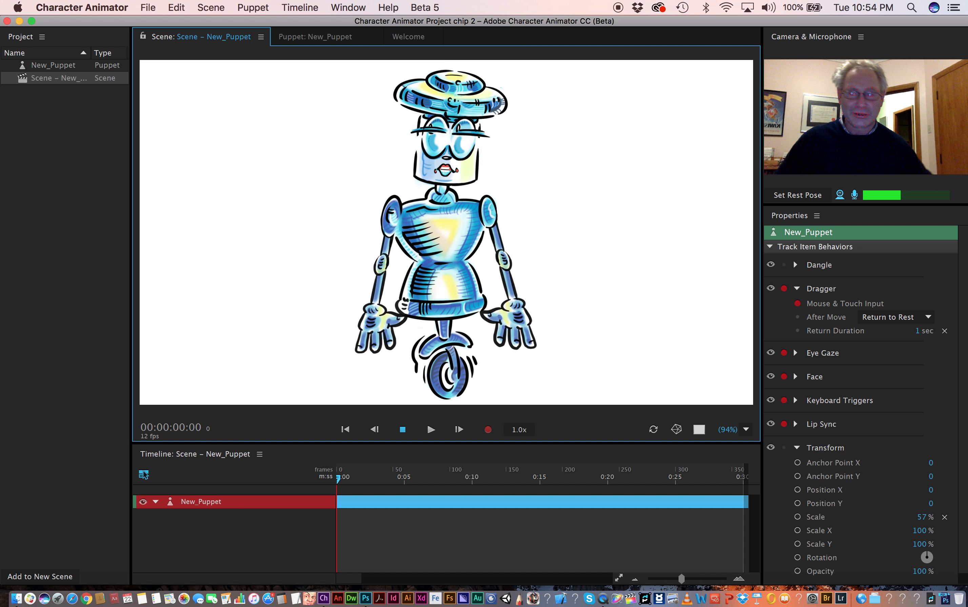
Set the "arm rht" layer's Attach Style to Weld and save the project from the scene view
{"action": "left_click", "coordinate": [315, 36]}
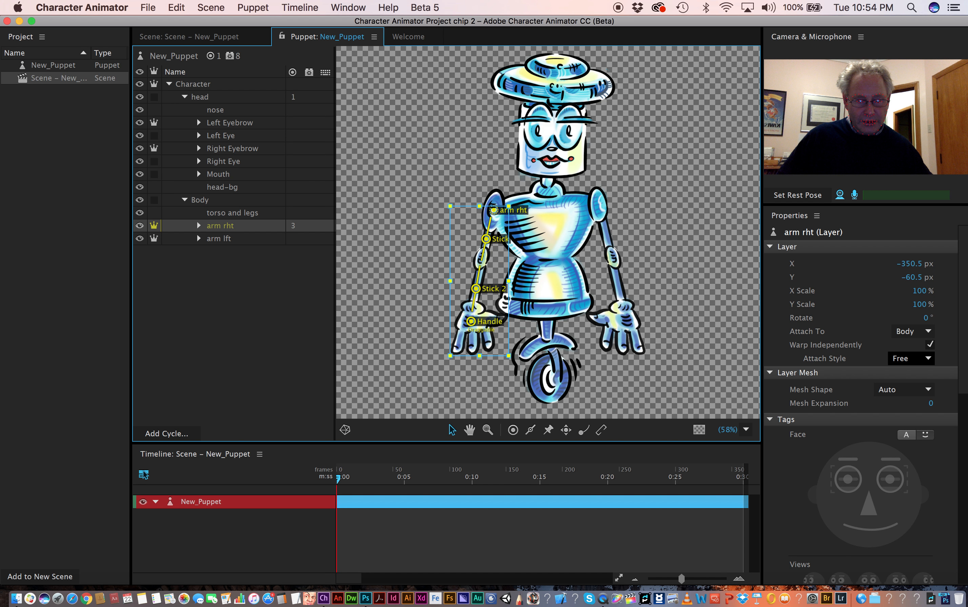
{"action": "left_click", "coordinate": [929, 359]}
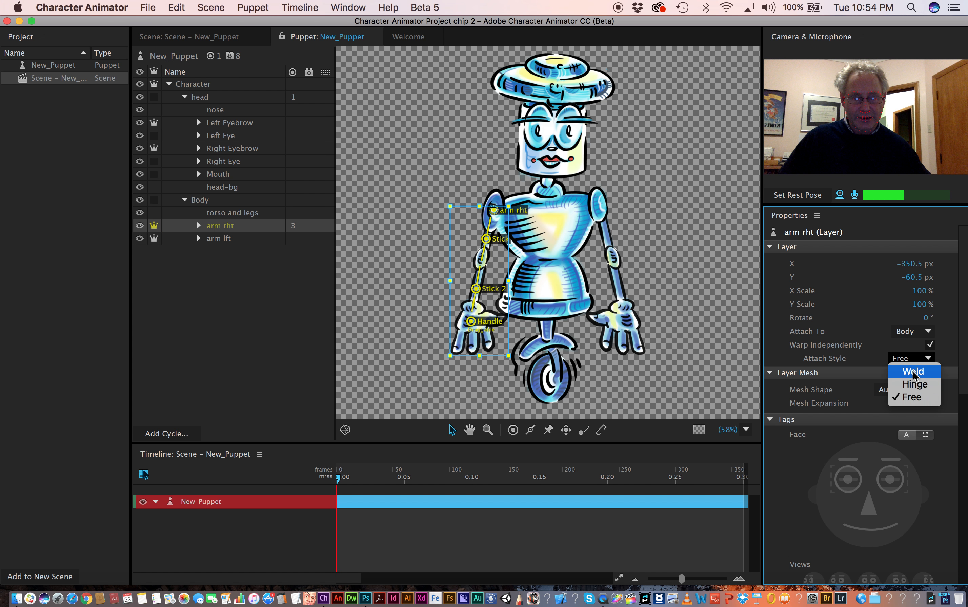
{"action": "left_click", "coordinate": [914, 373]}
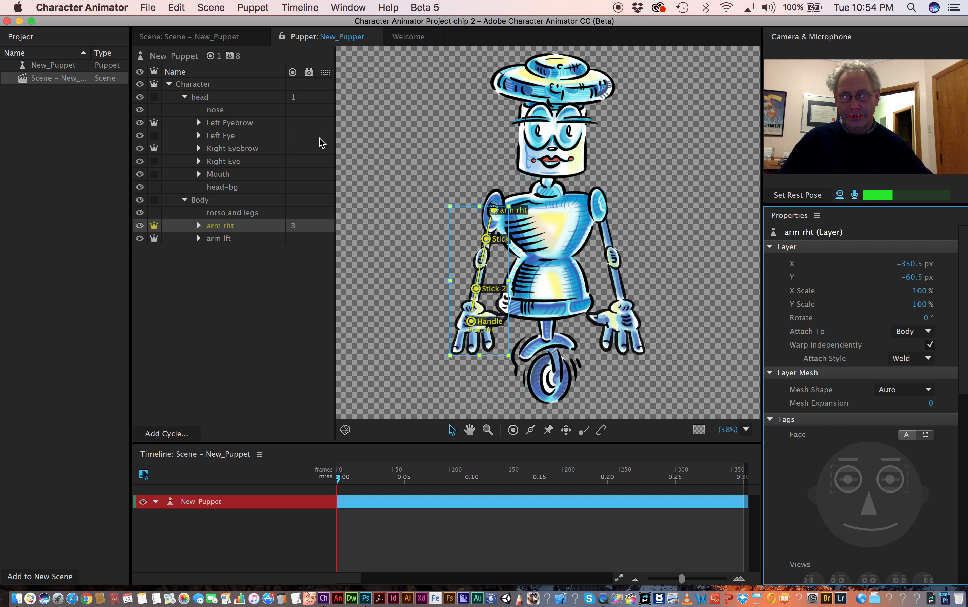
{"action": "left_click", "coordinate": [222, 38]}
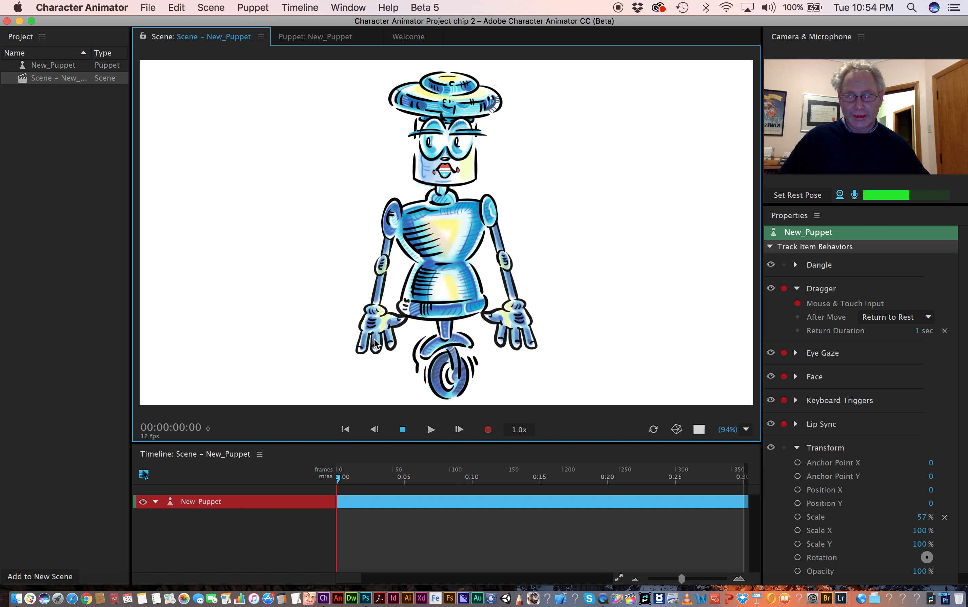
{"action": "key", "text": "super+s"}
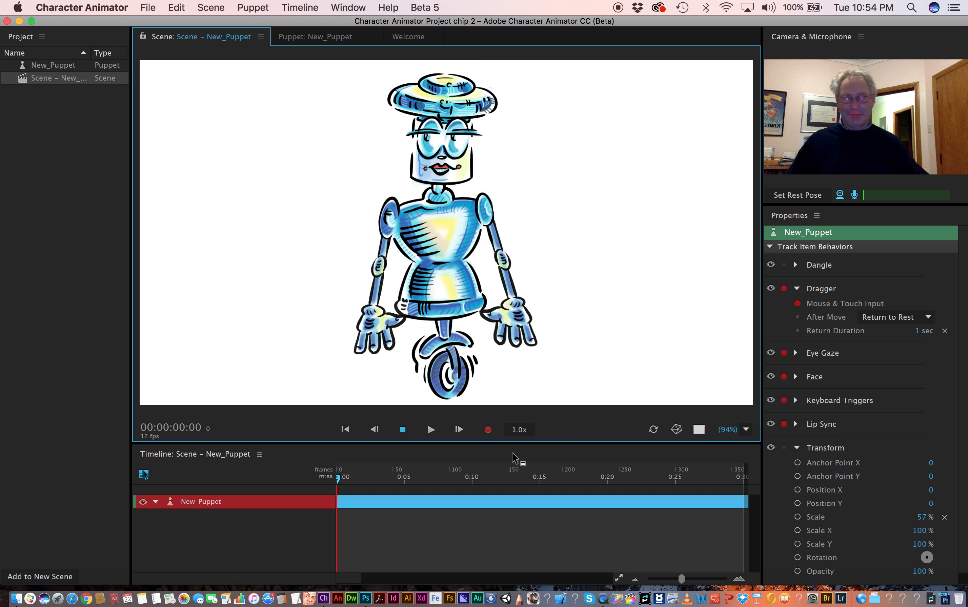
Test the welded arm's movement by repeatedly pulling its hand outward and upward in the scene
{"action": "left_click_drag", "start_coordinate": [376, 324], "coordinate": [269, 226]}
{"action": "left_click_drag", "start_coordinate": [354, 326], "coordinate": [243, 231]}
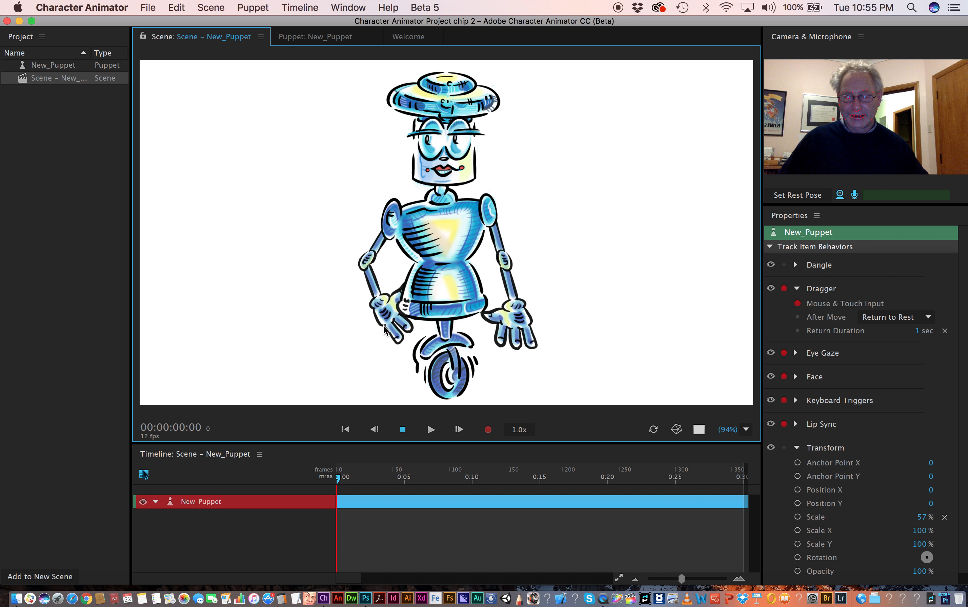
{"action": "left_click_drag", "start_coordinate": [375, 318], "coordinate": [169, 257]}
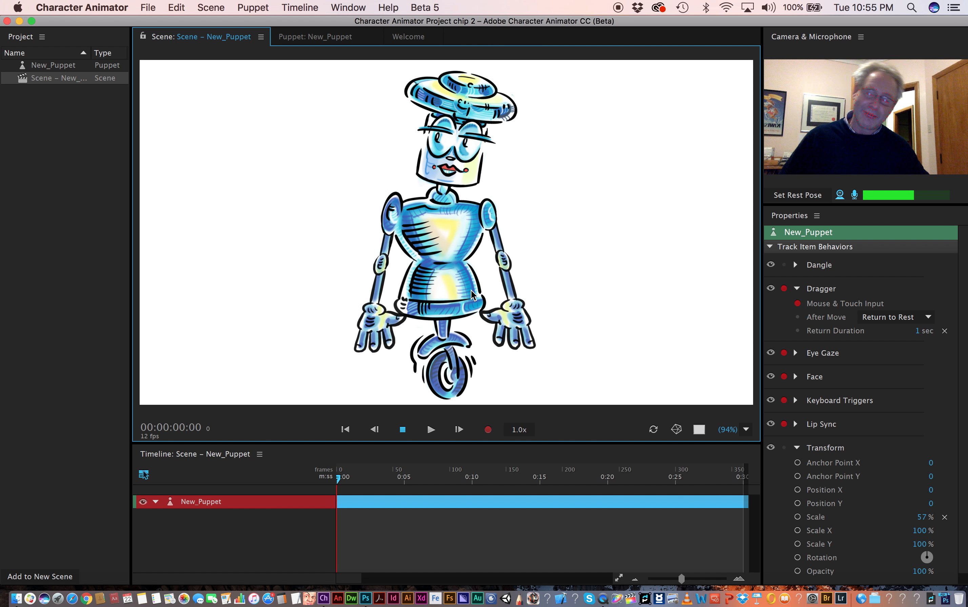
{"action": "left_click_drag", "start_coordinate": [385, 332], "coordinate": [308, 274]}
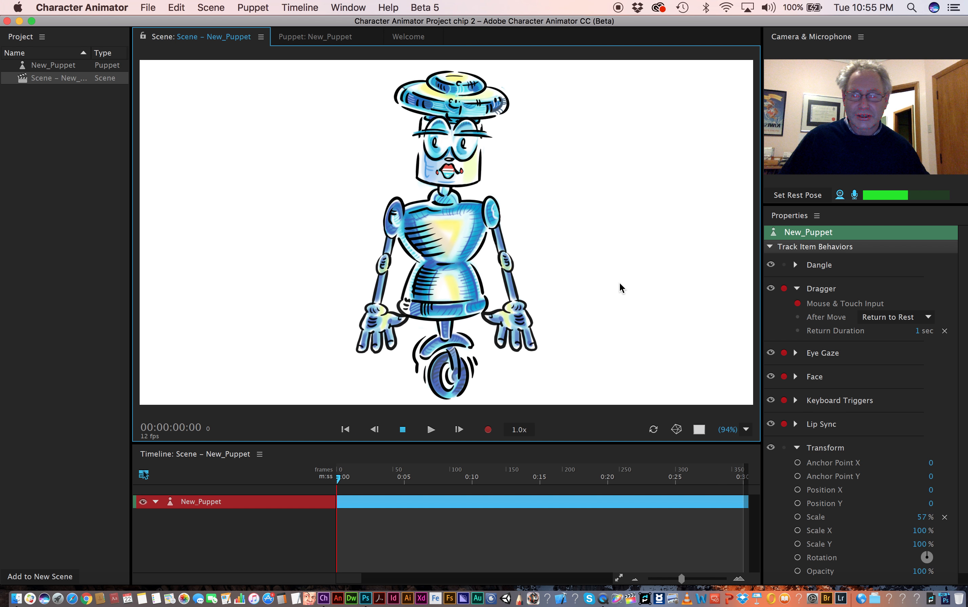
{"action": "left_click_drag", "start_coordinate": [375, 321], "coordinate": [288, 245]}
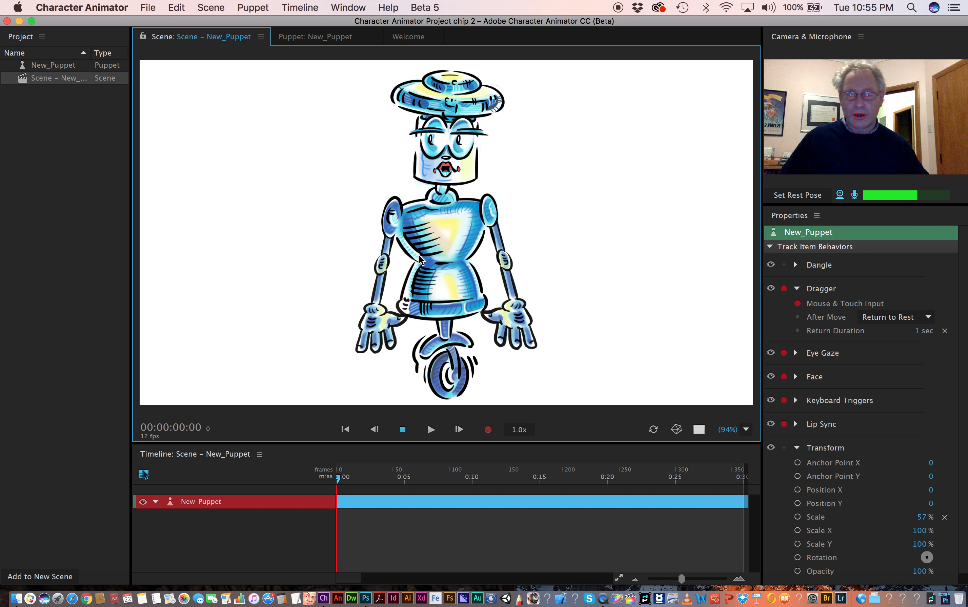
Review the scene's available export formats and close the options without exporting
{"action": "left_click", "coordinate": [151, 8]}
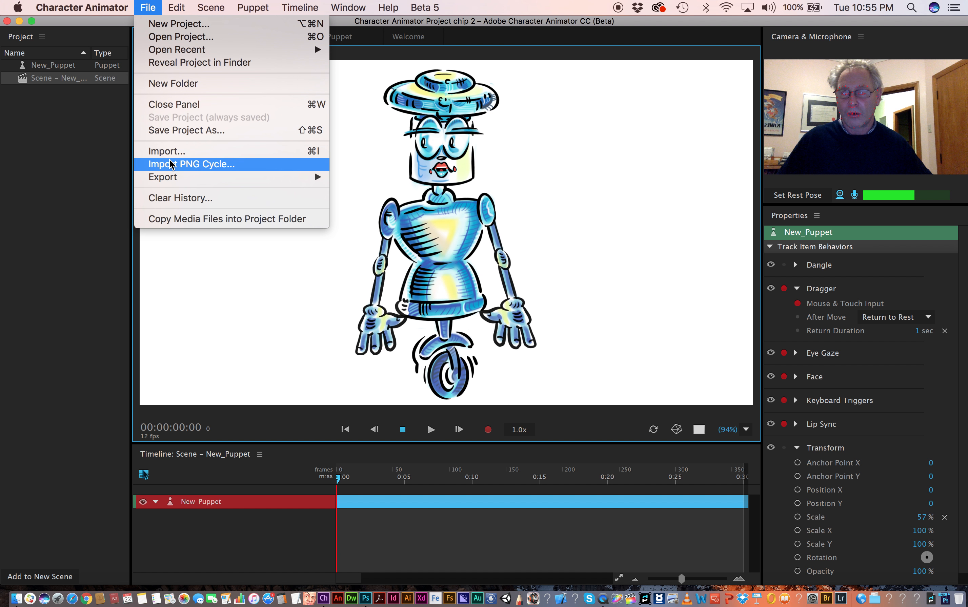
{"action": "mouse_move", "coordinate": [321, 178]}
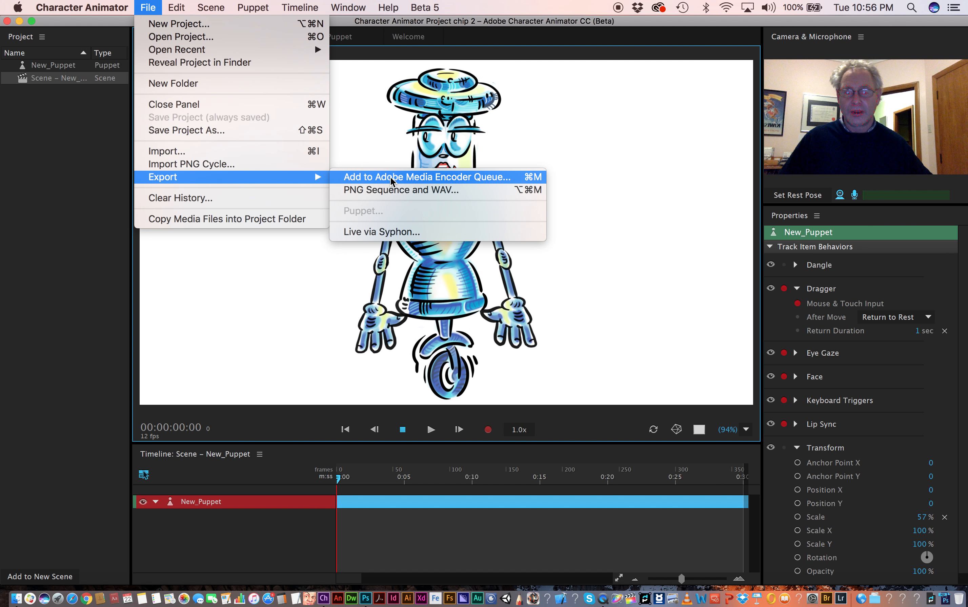
{"action": "left_click", "coordinate": [280, 276]}
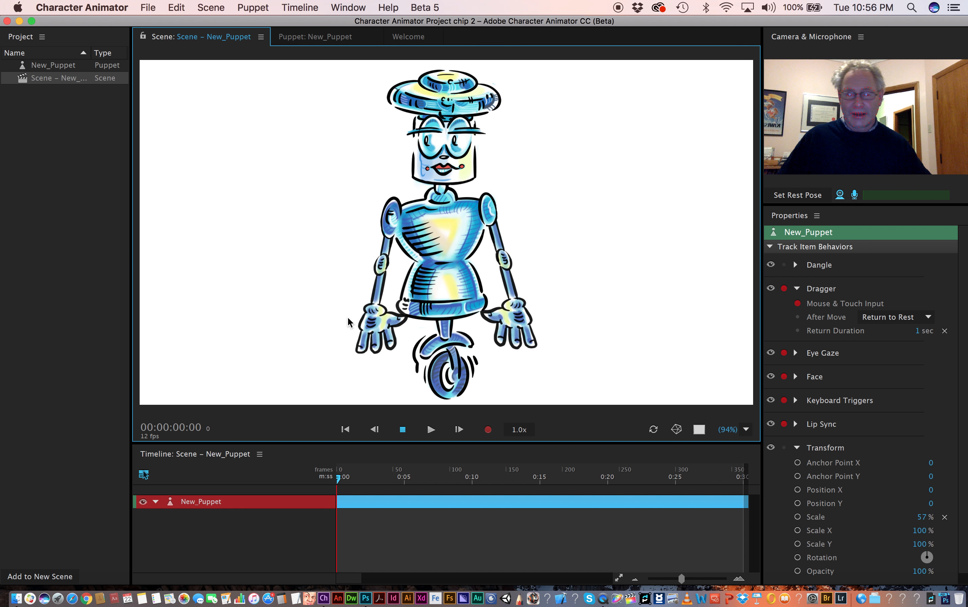